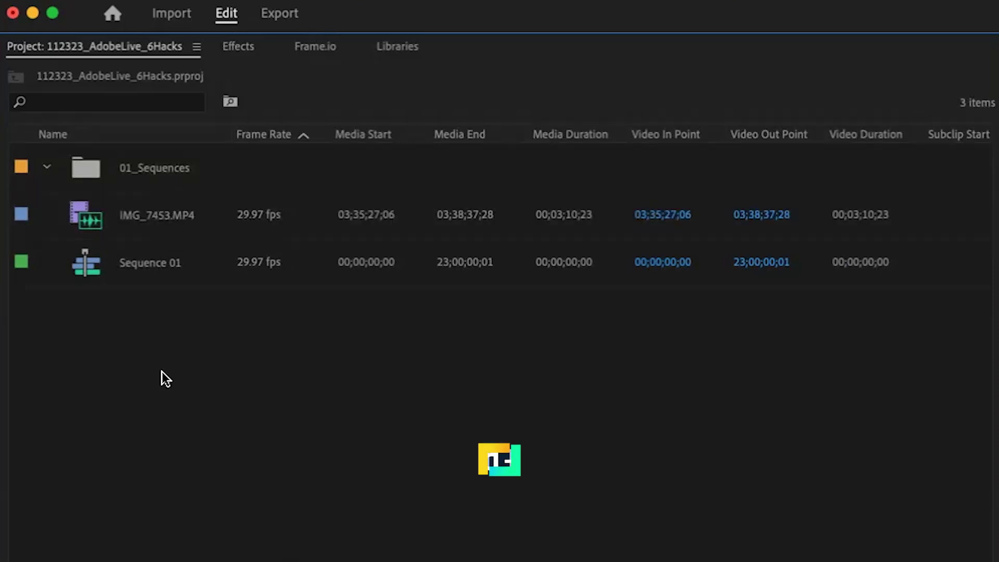
Create two new bins in the project named 02_Media and 03_Audio
{"action": "key", "text": "super+b"}
{"action": "type", "text": "02"}
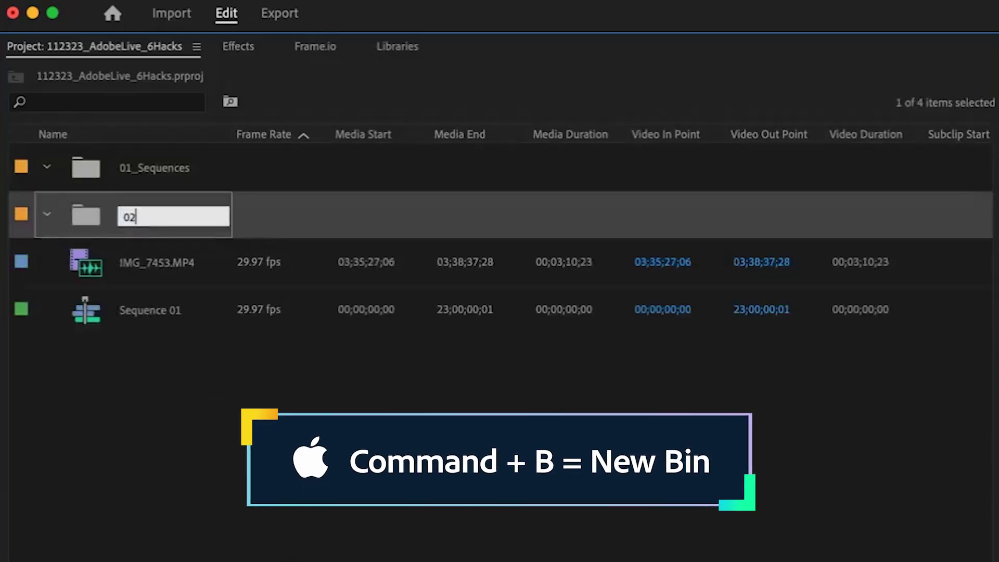
{"action": "type", "text": "_Media"}
{"action": "key", "text": "Tab"}
{"action": "key", "text": "super+b"}
{"action": "type", "text": "03_Audi"}
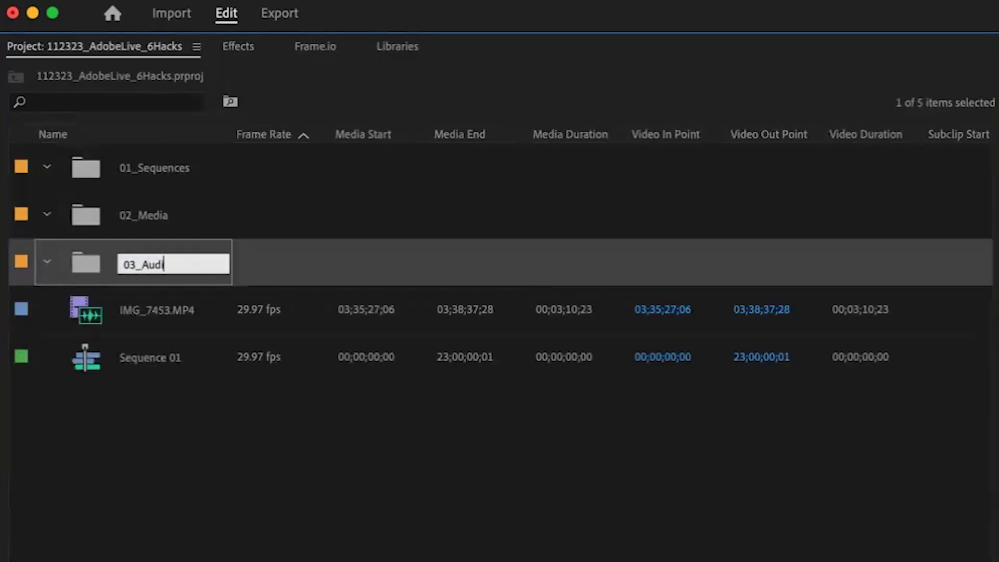
{"action": "type", "text": "o"}
{"action": "key", "text": "Tab"}
Add two more project bins named 04_GFX and 05_Stills
{"action": "key", "text": "super+b"}
{"action": "type", "text": "04_GFFX"}
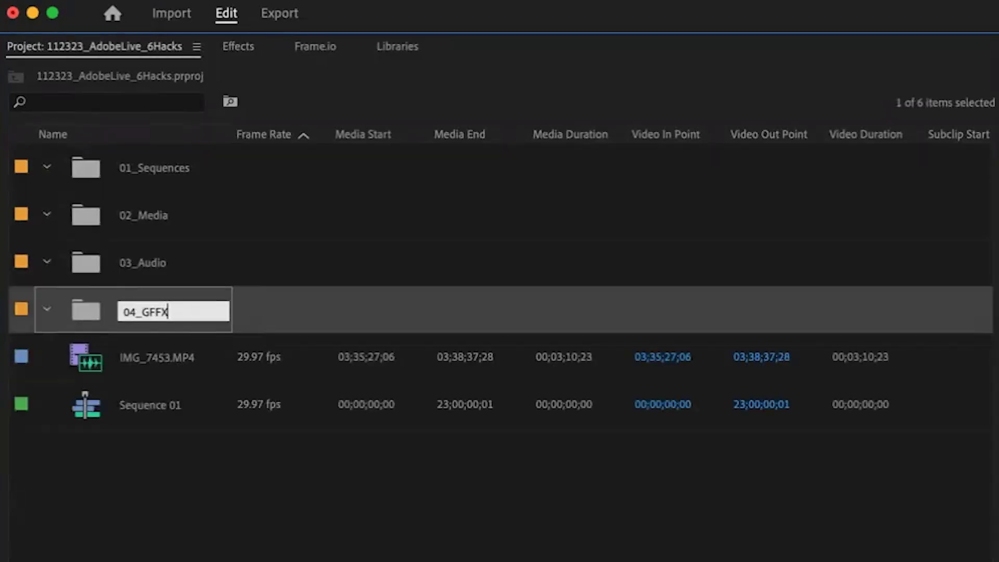
{"action": "key", "text": "Tab"}
{"action": "key", "text": "super+b"}
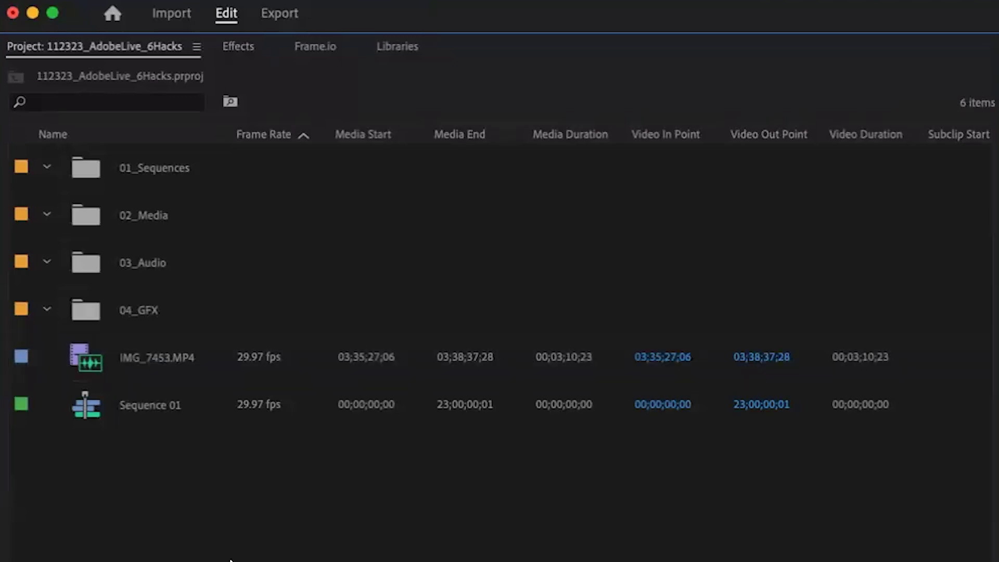
{"action": "type", "text": "05_Stills"}
{"action": "key", "text": "Tab"}
Add the last two project bins, named 06_Color and 07_Extras
{"action": "key", "text": "super+b"}
{"action": "type", "text": "06_Colo"}
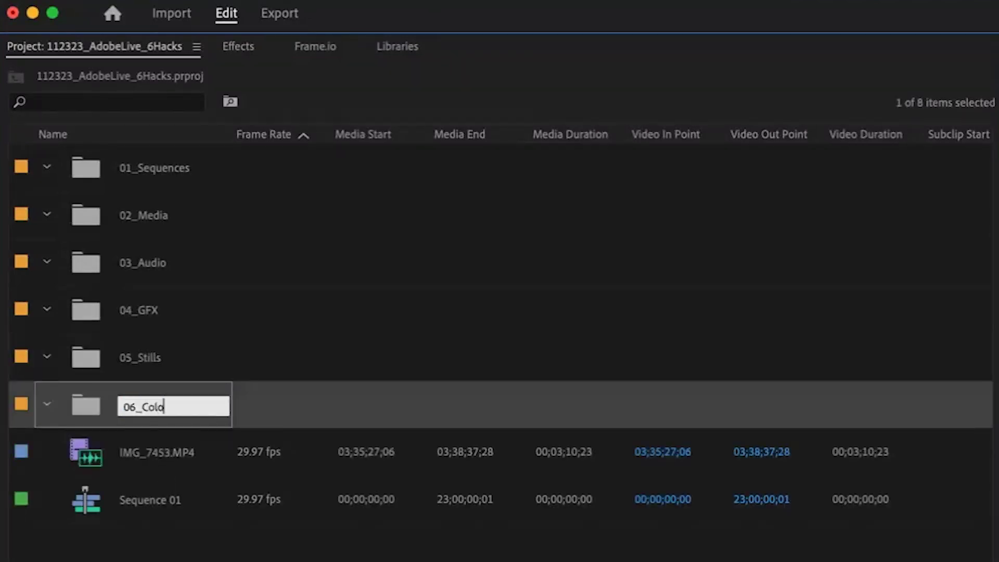
{"action": "type", "text": "r"}
{"action": "key", "text": "Tab"}
{"action": "key", "text": "super+b"}
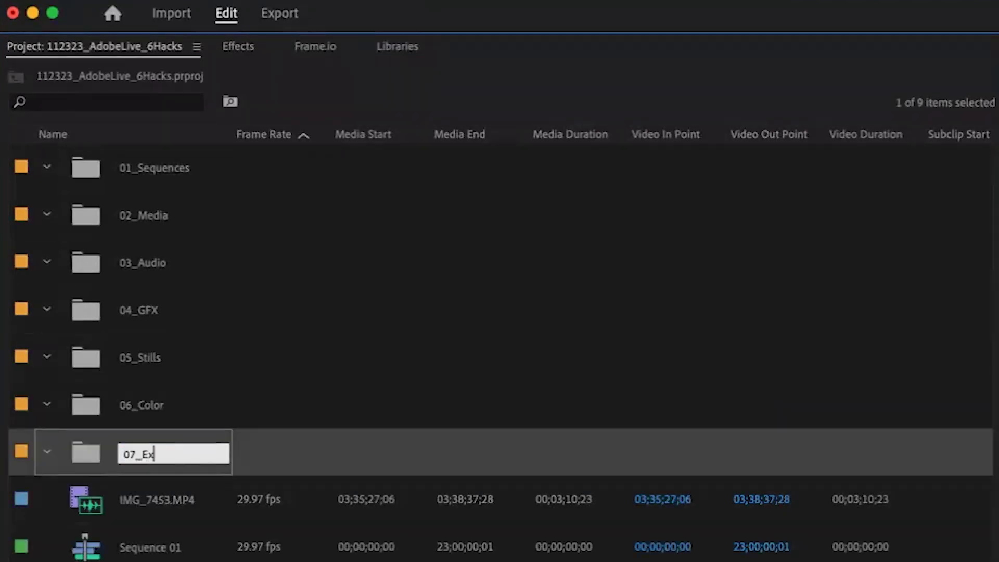
{"action": "key", "text": "Tab"}
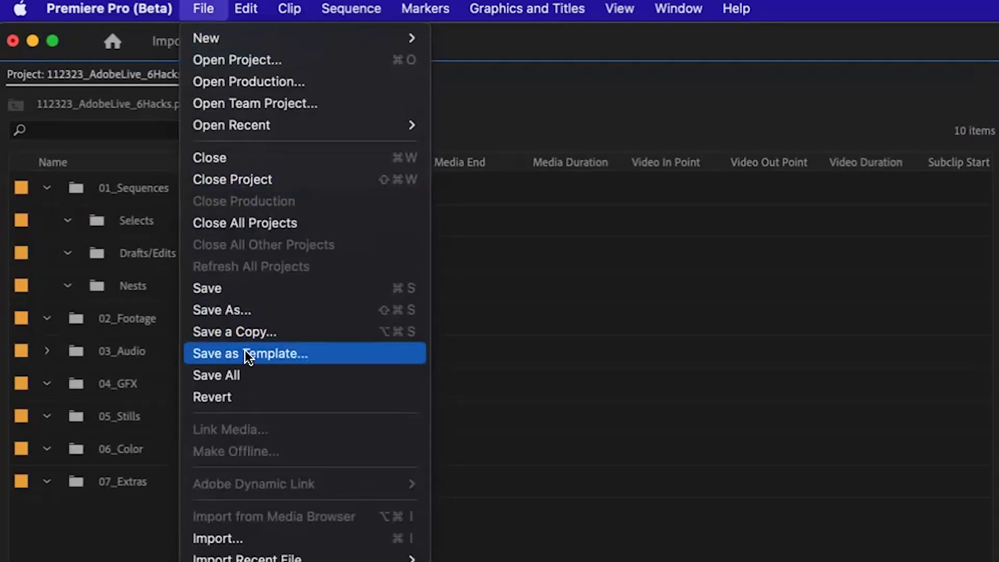
Start a new project and name it 1113123_AdobeLive
{"action": "key", "text": "Escape"}
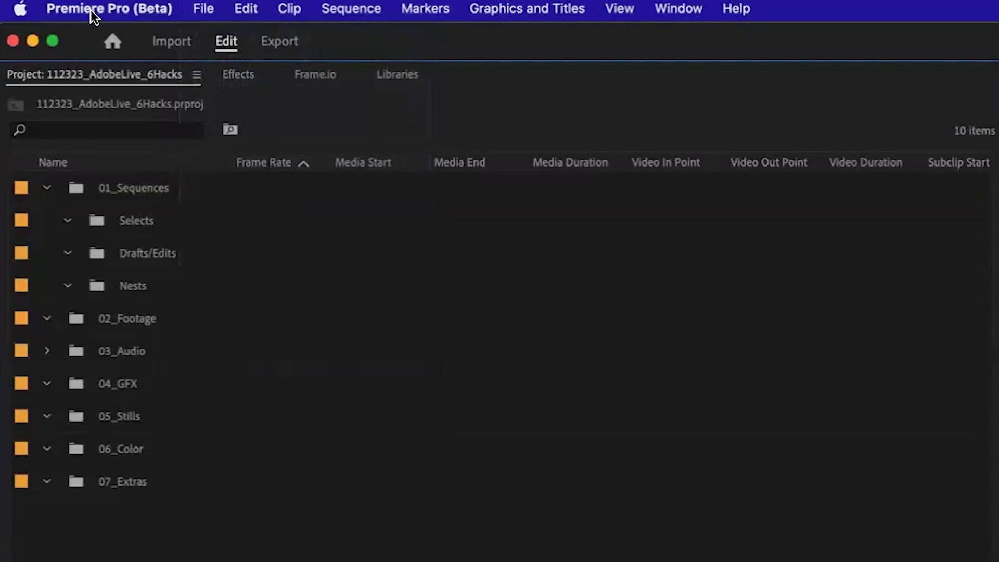
{"action": "left_click", "coordinate": [94, 9]}
{"action": "left_click", "coordinate": [116, 264]}
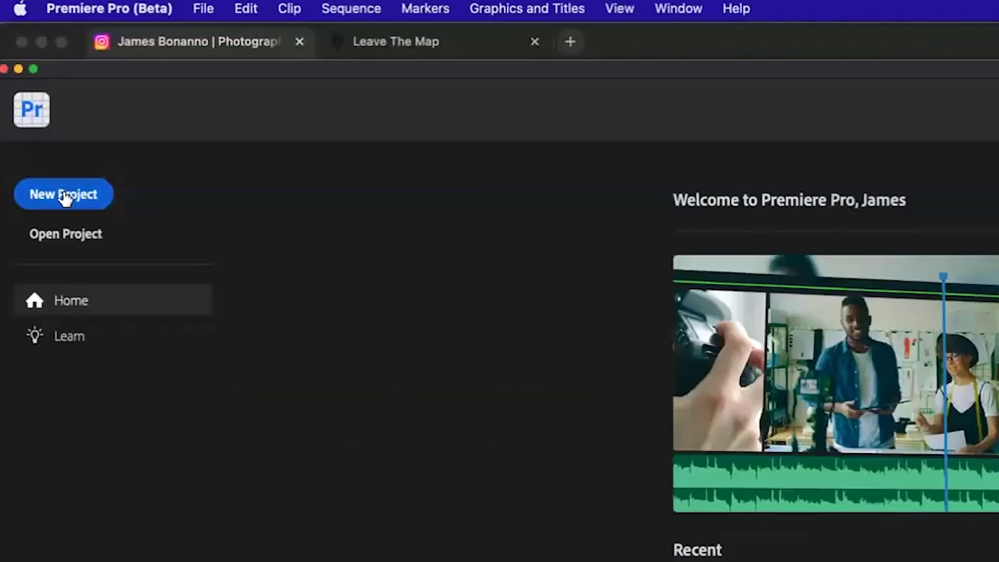
{"action": "left_click", "coordinate": [65, 196]}
{"action": "type", "text": "1113123_Ado"}
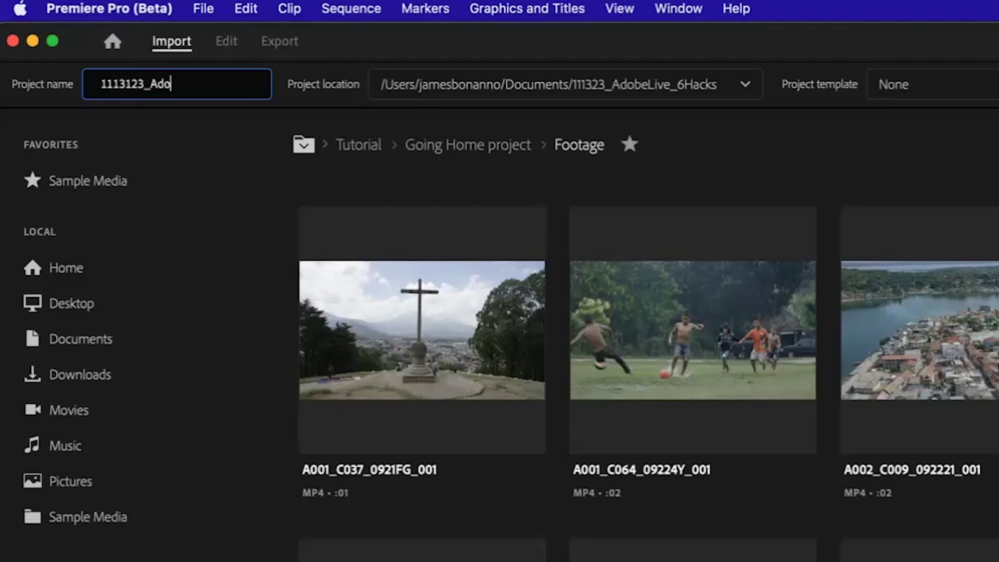
Set the project location inside the 111323_AdobeLive_6Hacks folder and choose the Base_Folderstructure project template
{"action": "left_click", "coordinate": [731, 85]}
{"action": "left_click", "coordinate": [492, 416]}
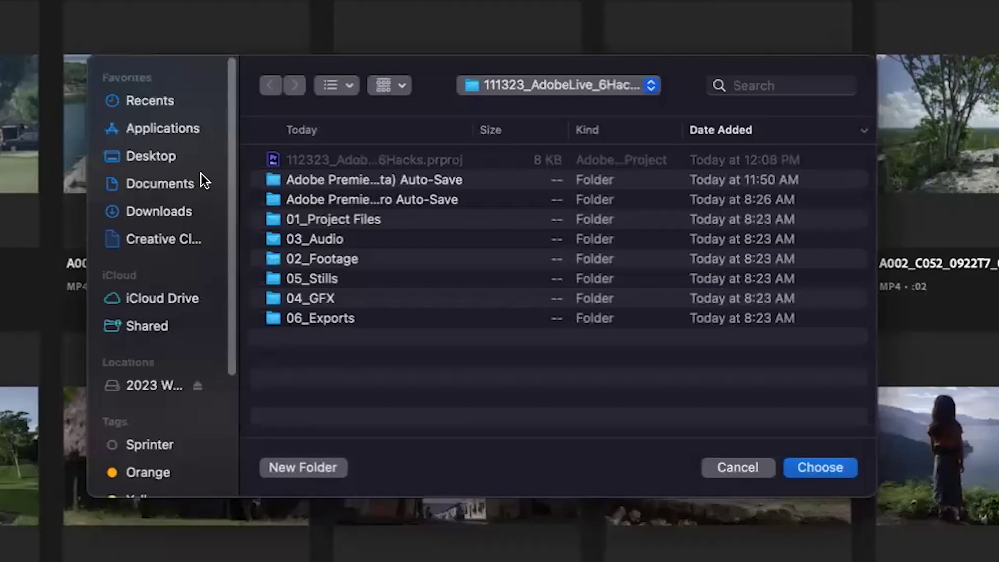
{"action": "left_click", "coordinate": [820, 467]}
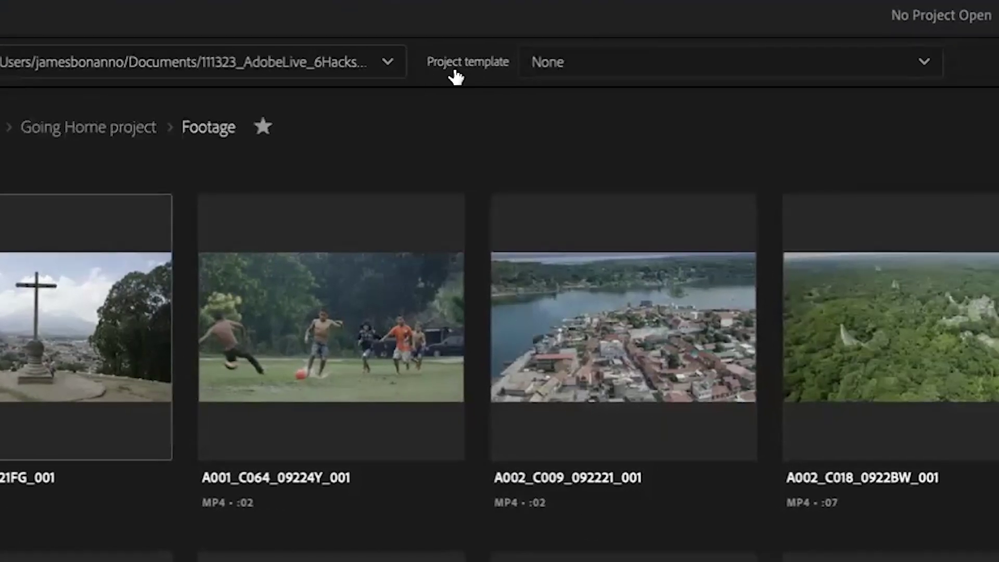
{"action": "left_click", "coordinate": [730, 64]}
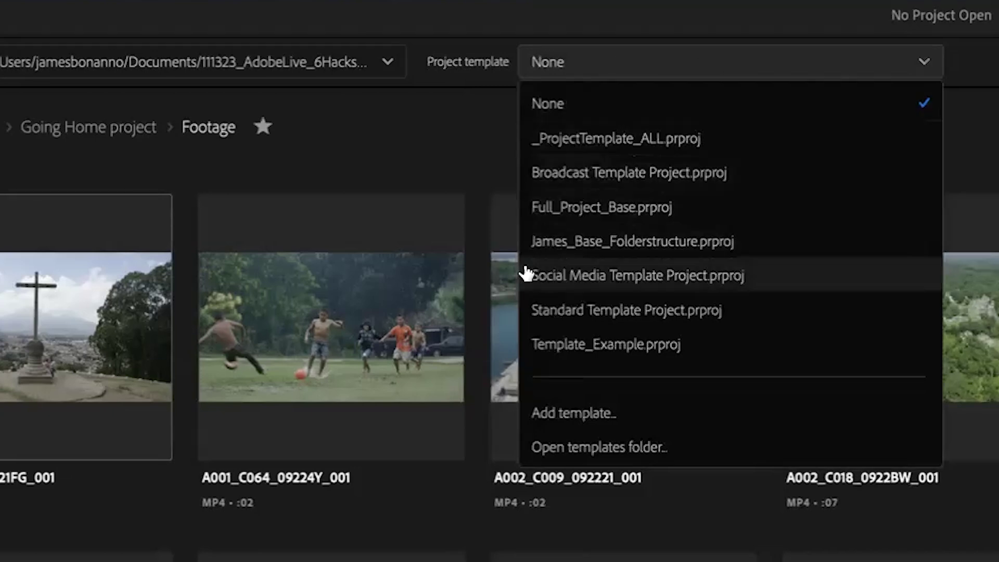
{"action": "left_click", "coordinate": [722, 243]}
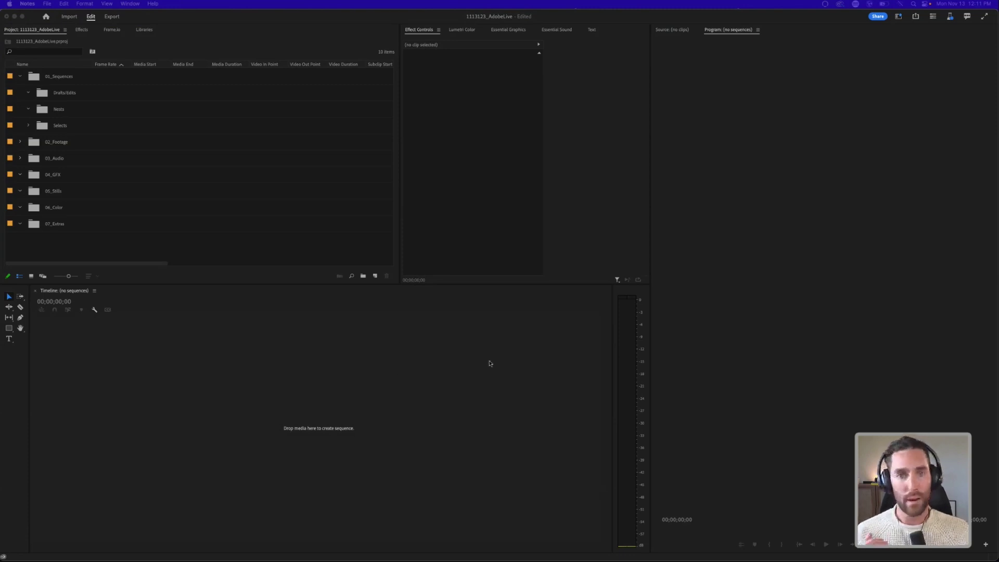
Place IMG_7453.MP4 from the 02_Footage bin at the start of the Enhance_Audio_v001 sequence, keeping the existing sequence settings
{"action": "left_click", "coordinate": [30, 128]}
{"action": "left_click", "coordinate": [57, 145]}
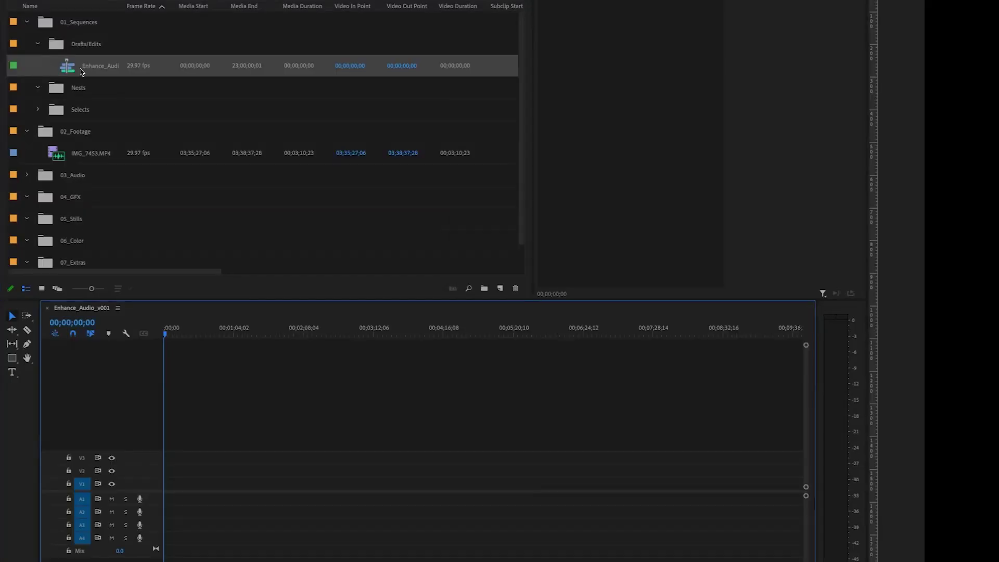
{"action": "left_click", "coordinate": [55, 158]}
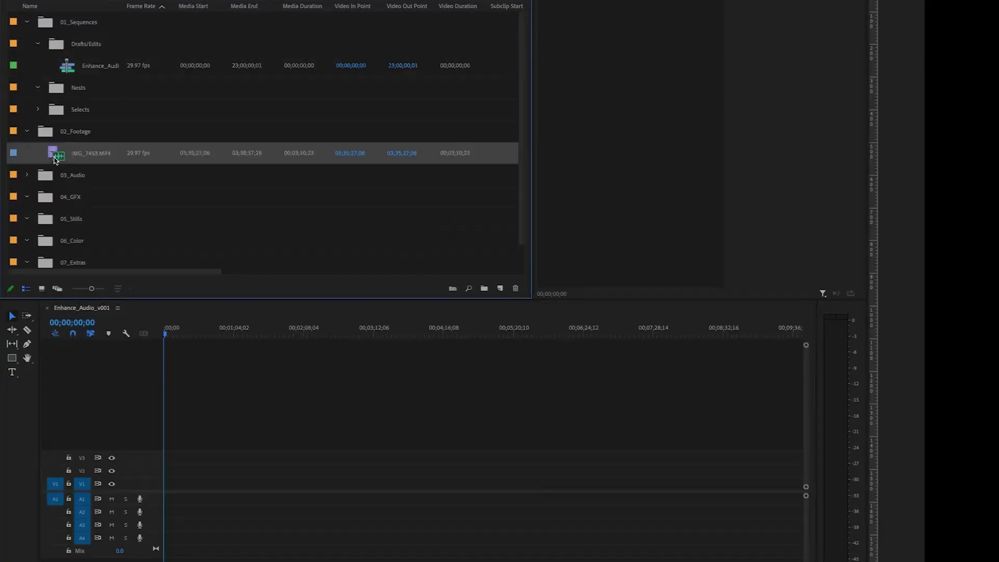
{"action": "left_click_drag", "start_coordinate": [58, 156], "coordinate": [166, 497]}
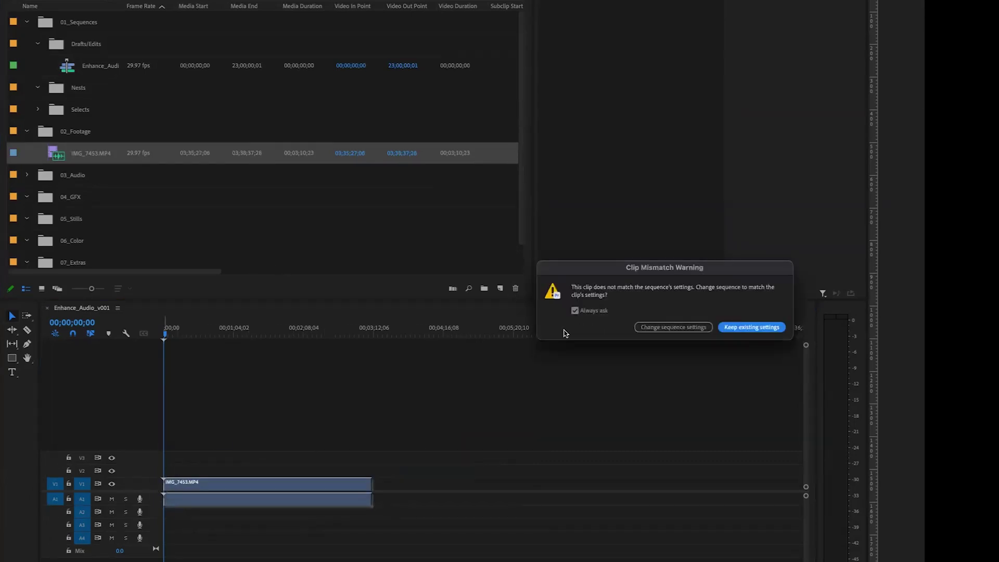
{"action": "left_click", "coordinate": [756, 327]}
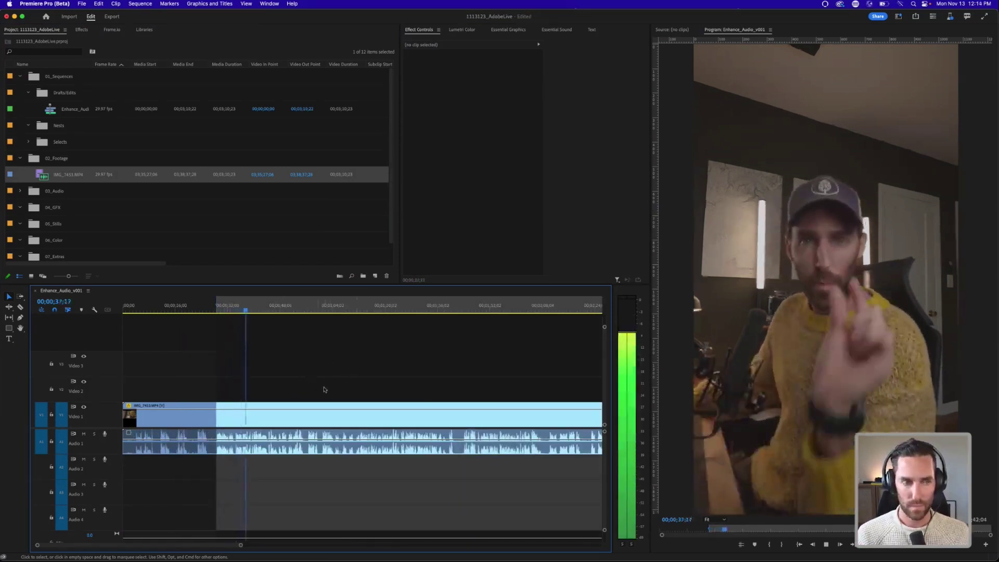
Select the IMG_7453.MP4 clip at the playhead and run Enhance Speech on its dialogue
{"action": "key", "text": "d"}
{"action": "left_click", "coordinate": [314, 387]}
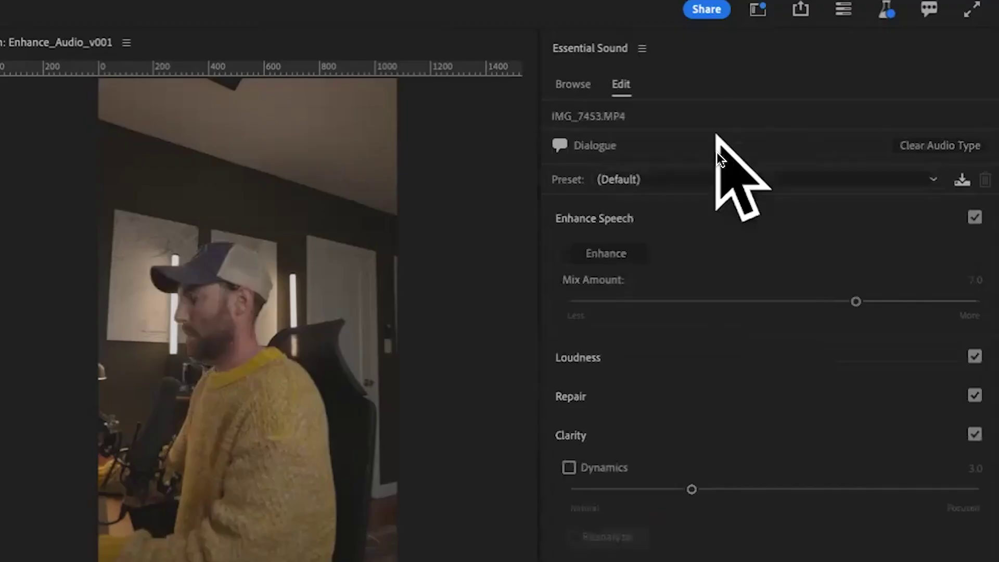
{"action": "left_click", "coordinate": [604, 251]}
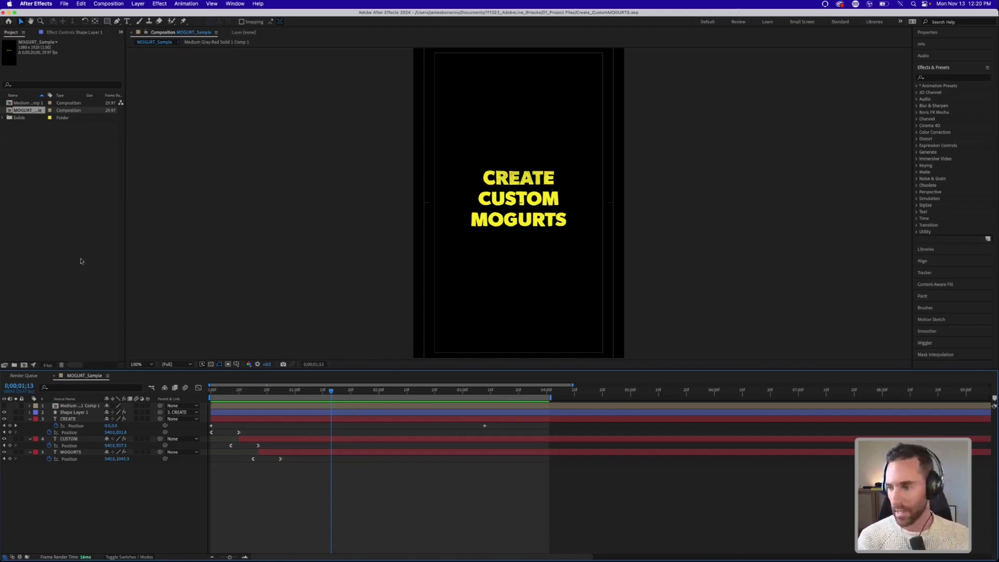
In After Effects, create a composition named Custom_MOGURT_ForAdobeLive with the current settings and add a new text layer
{"action": "key", "text": "super+n"}
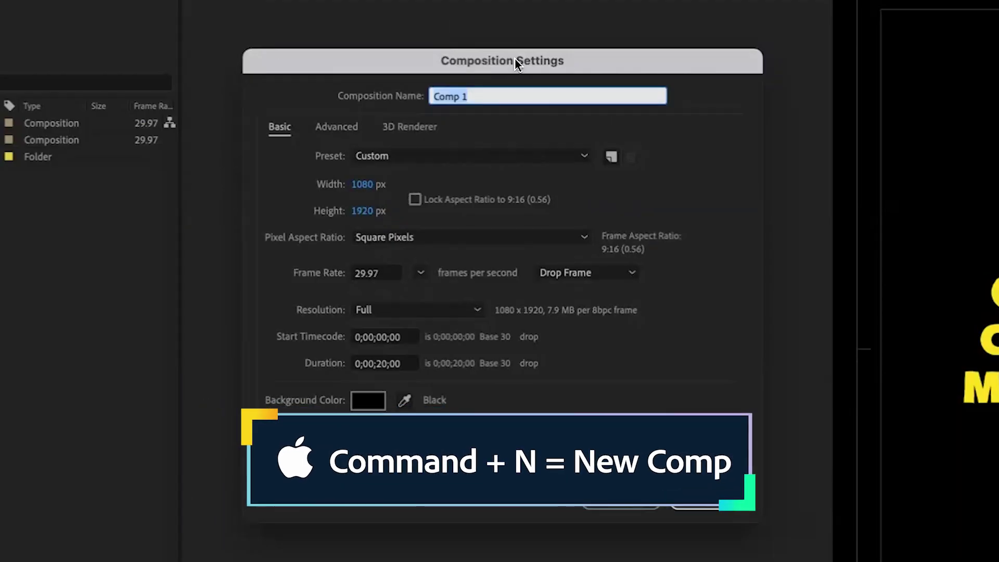
{"action": "type", "text": "Custom_MOGURT_"}
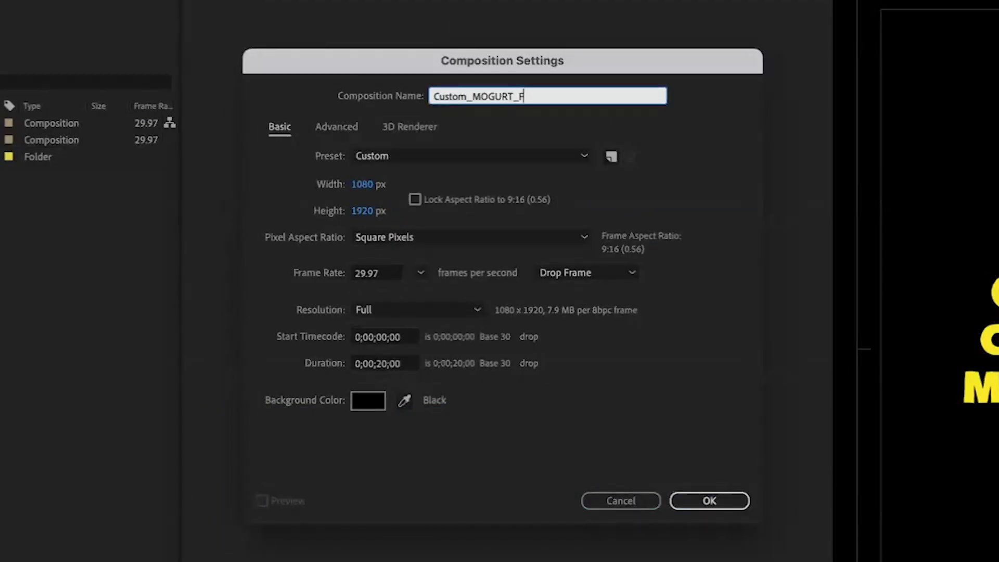
{"action": "type", "text": "ForAdobeLive"}
{"action": "key", "text": "Return"}
{"action": "right_click", "coordinate": [208, 337]}
{"action": "mouse_move", "coordinate": [262, 343]}
{"action": "left_click", "coordinate": [455, 374]}
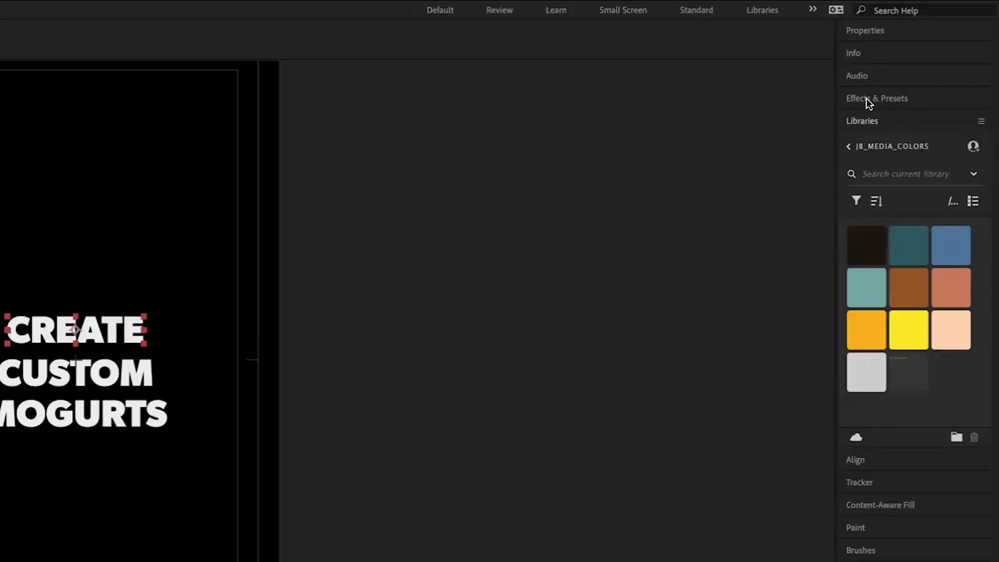
Apply the Fill effect to the CREATE text layer and set its color to the yellow swatch from the JB_MEDIA_COLORS library
{"action": "left_click", "coordinate": [868, 98]}
{"action": "left_click", "coordinate": [901, 117]}
{"action": "type", "text": "fill"}
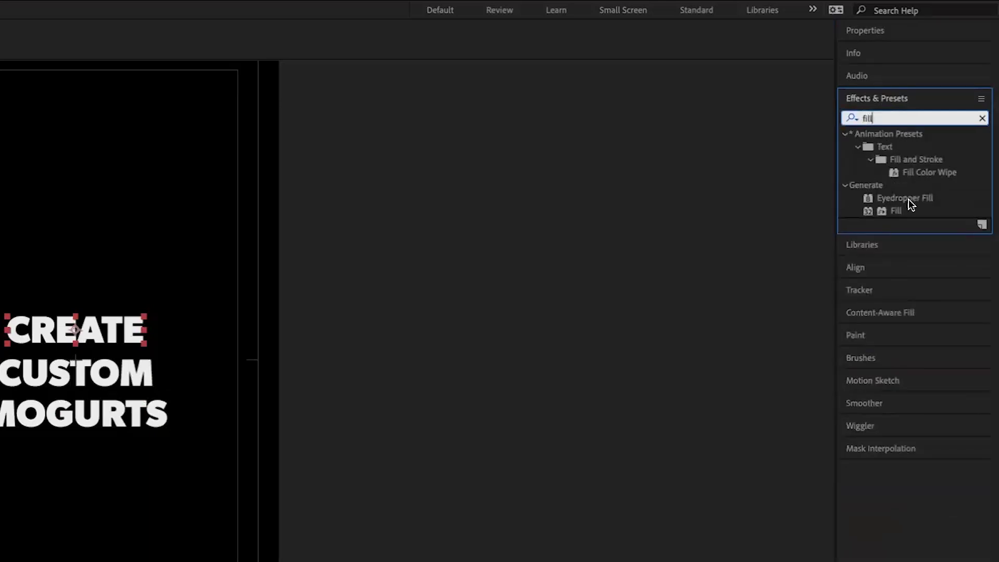
{"action": "double_click", "coordinate": [899, 208]}
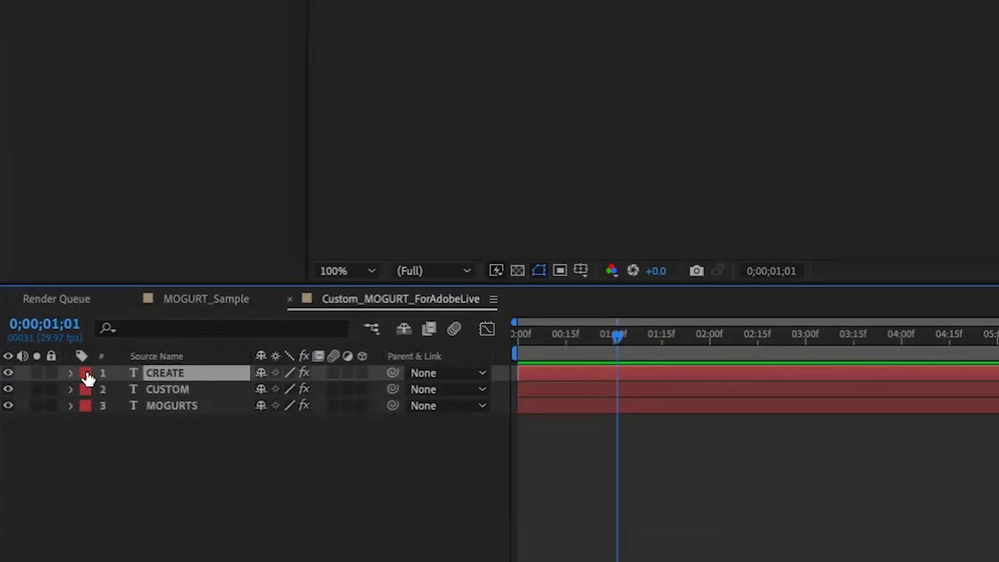
{"action": "left_click", "coordinate": [70, 372]}
{"action": "scroll", "coordinate": [315, 556], "scroll_direction": "down", "scroll_amount": 3}
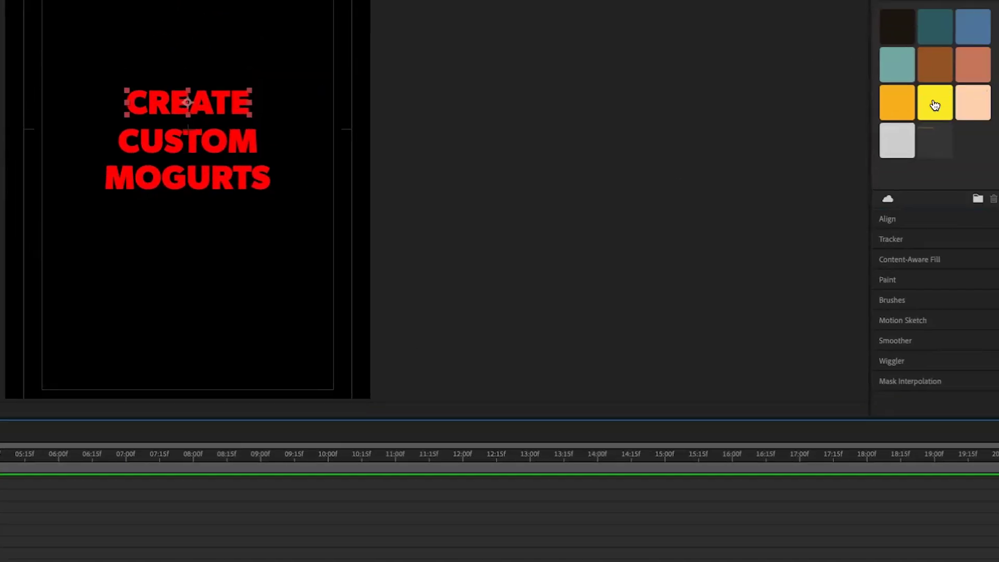
{"action": "left_click", "coordinate": [935, 104]}
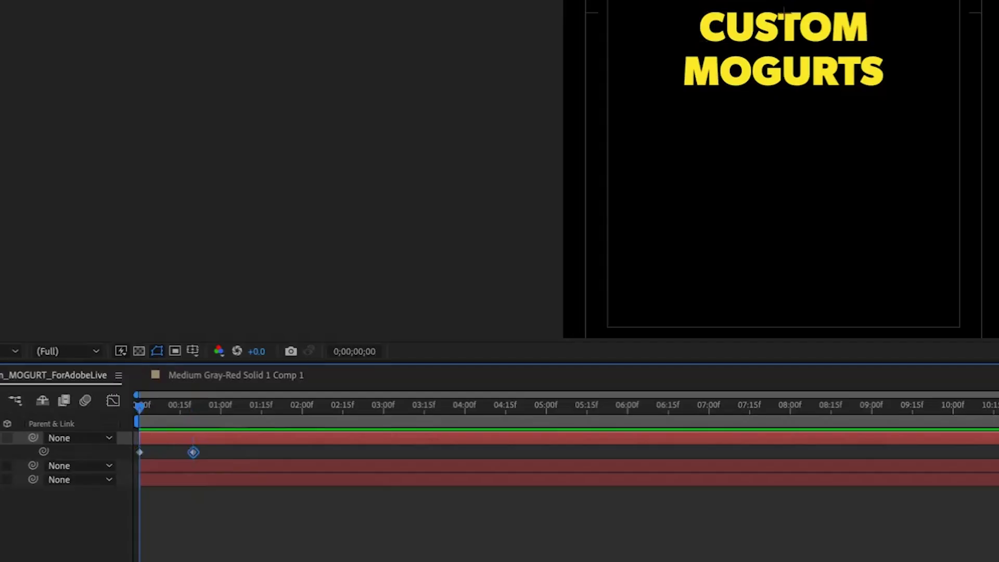
Apply Easy Ease Out to the CREATE layer's first Position keyframe and Easy Ease In to its second
{"action": "left_click", "coordinate": [139, 452]}
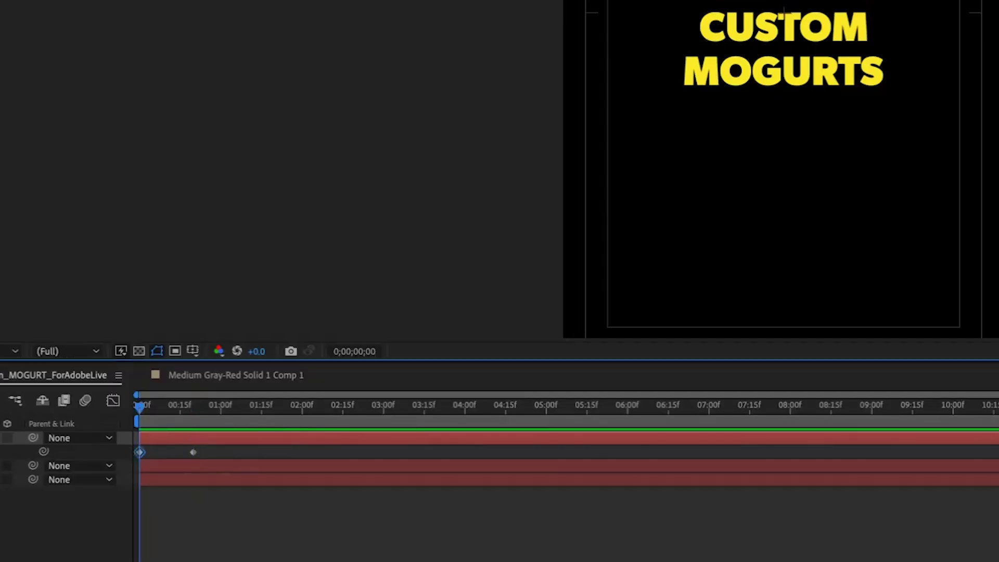
{"action": "right_click", "coordinate": [140, 452]}
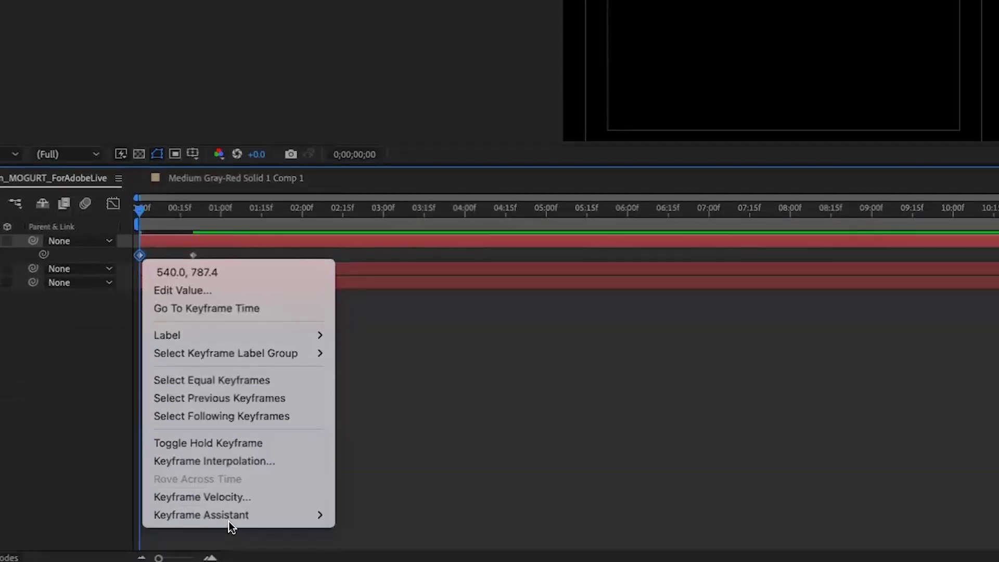
{"action": "mouse_move", "coordinate": [229, 518]}
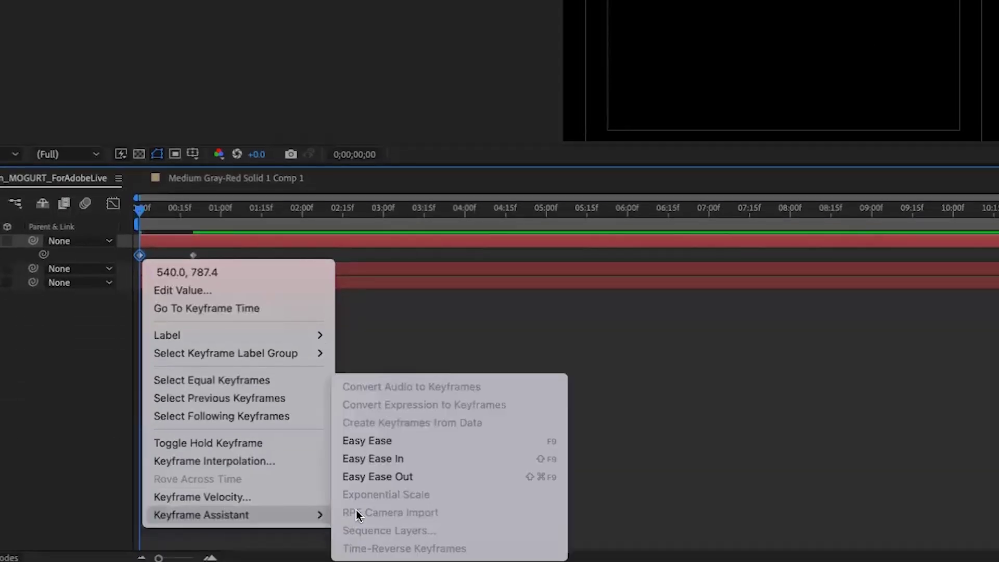
{"action": "left_click", "coordinate": [380, 477]}
{"action": "left_click", "coordinate": [193, 255]}
{"action": "right_click", "coordinate": [193, 255]}
{"action": "mouse_move", "coordinate": [277, 516]}
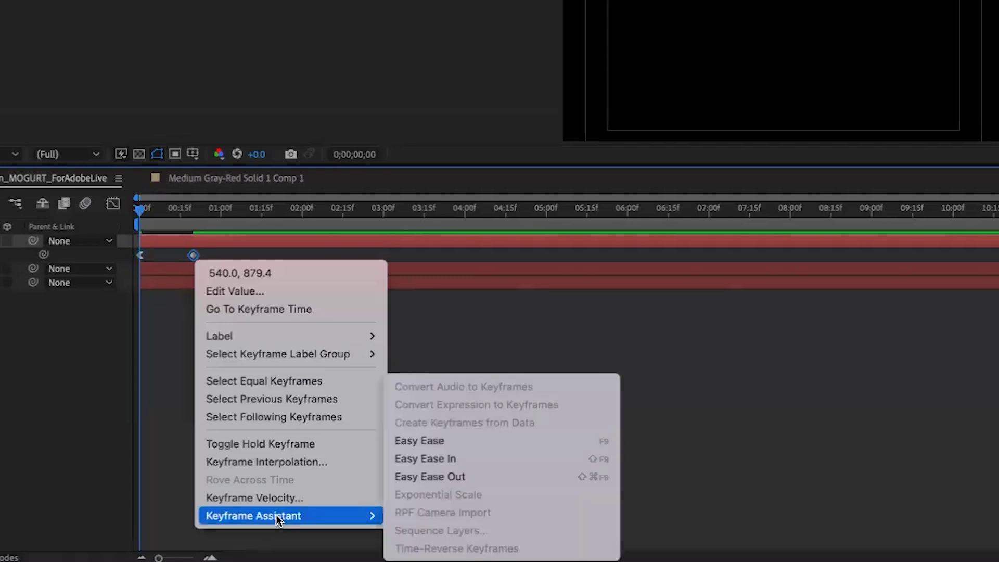
{"action": "left_click", "coordinate": [446, 459]}
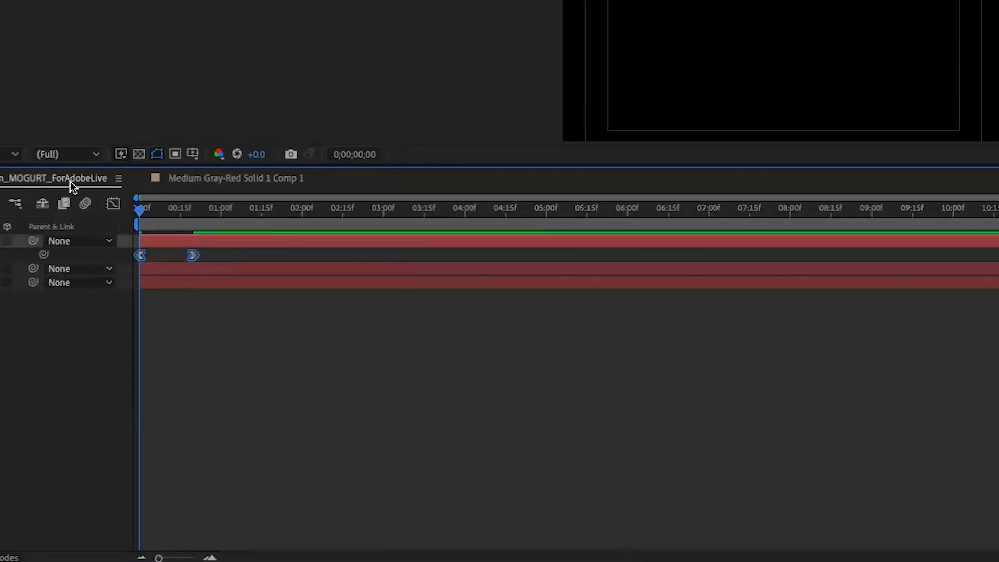
Preview the CREATE animation and shift the CUSTOM layer to start at frame 10, where that animation ends
{"action": "key", "text": "equal"}
{"action": "key", "text": "space"}
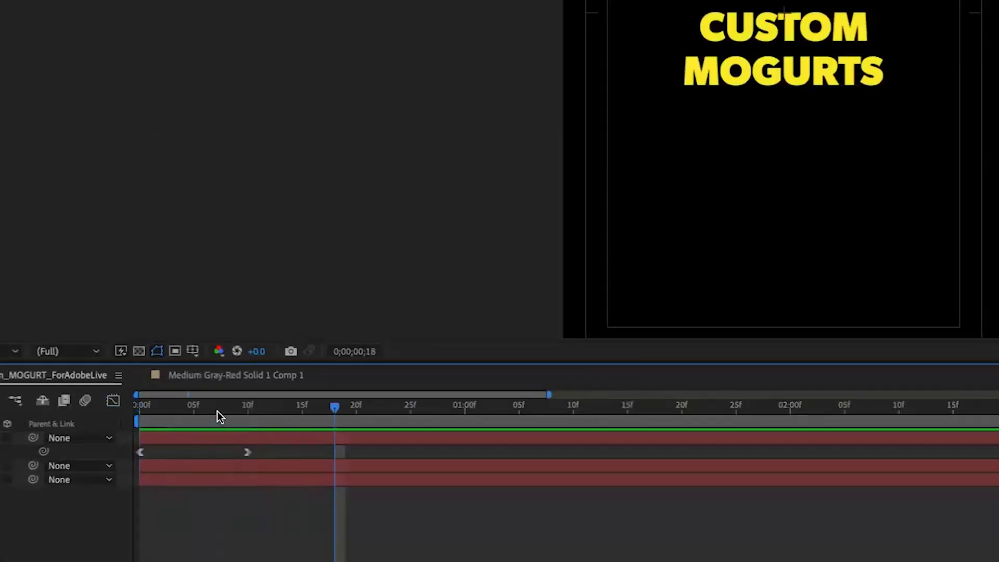
{"action": "left_click", "coordinate": [196, 466]}
{"action": "left_click_drag", "start_coordinate": [170, 463], "coordinate": [270, 468]}
{"action": "left_click", "coordinate": [272, 509]}
Reveal the CUSTOM layer's Position keyframes and open the options of its keyframe at frame 10
{"action": "left_click", "coordinate": [279, 466]}
{"action": "key", "text": "p"}
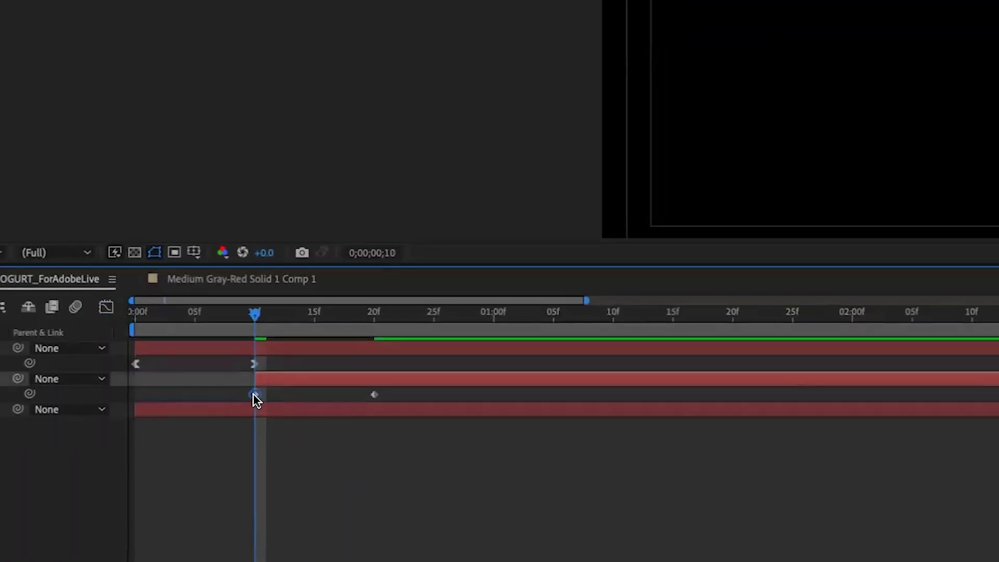
{"action": "right_click", "coordinate": [255, 394]}
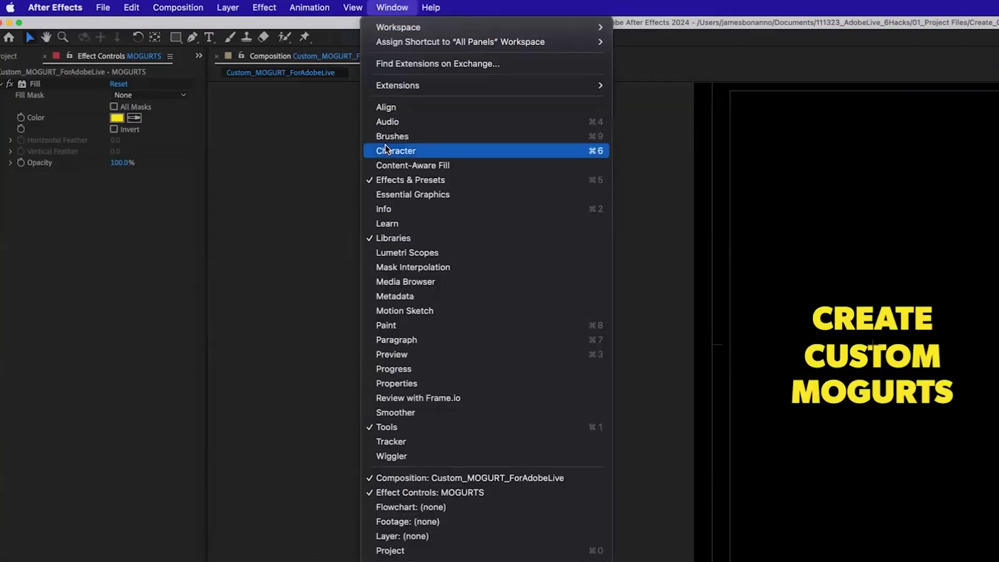
Open Essential Graphics, set the primary composition to Custom_MOGURT_ForAdobeLive, update the poster image, and name the template AdobeLive_MOGURT_v1
{"action": "left_click", "coordinate": [409, 196]}
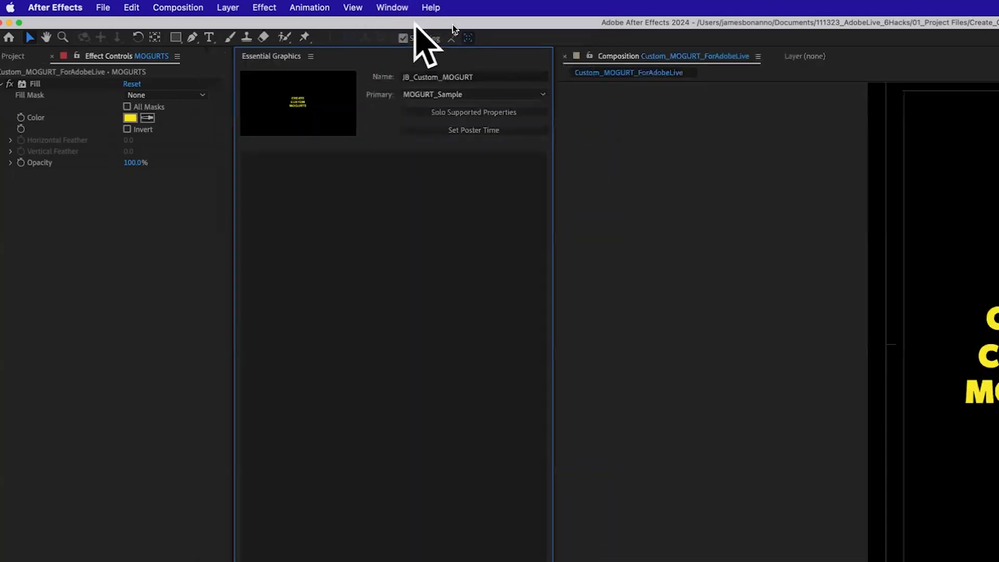
{"action": "left_click", "coordinate": [440, 94]}
{"action": "left_click", "coordinate": [439, 156]}
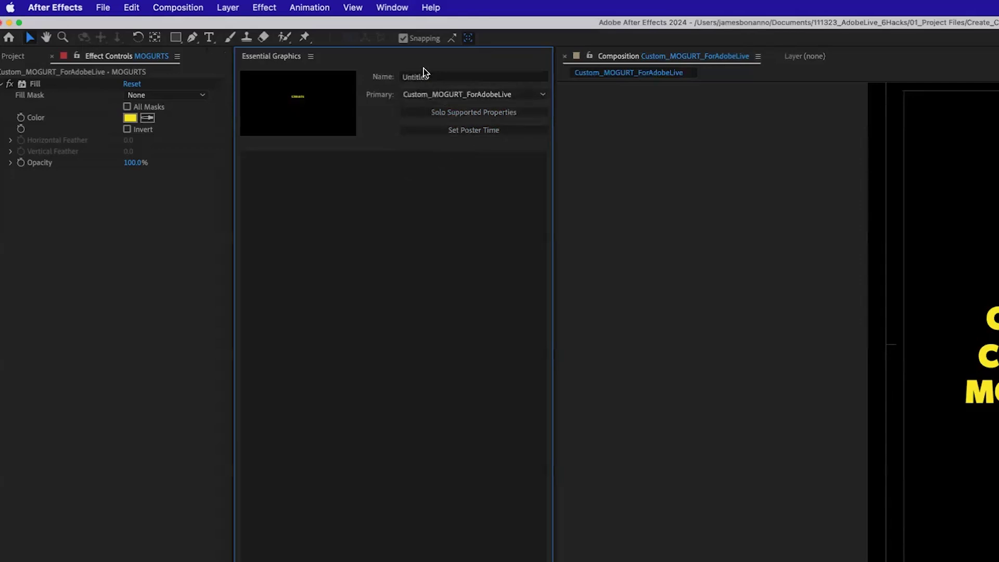
{"action": "left_click", "coordinate": [447, 77]}
{"action": "left_click", "coordinate": [492, 135]}
{"action": "left_click", "coordinate": [441, 77]}
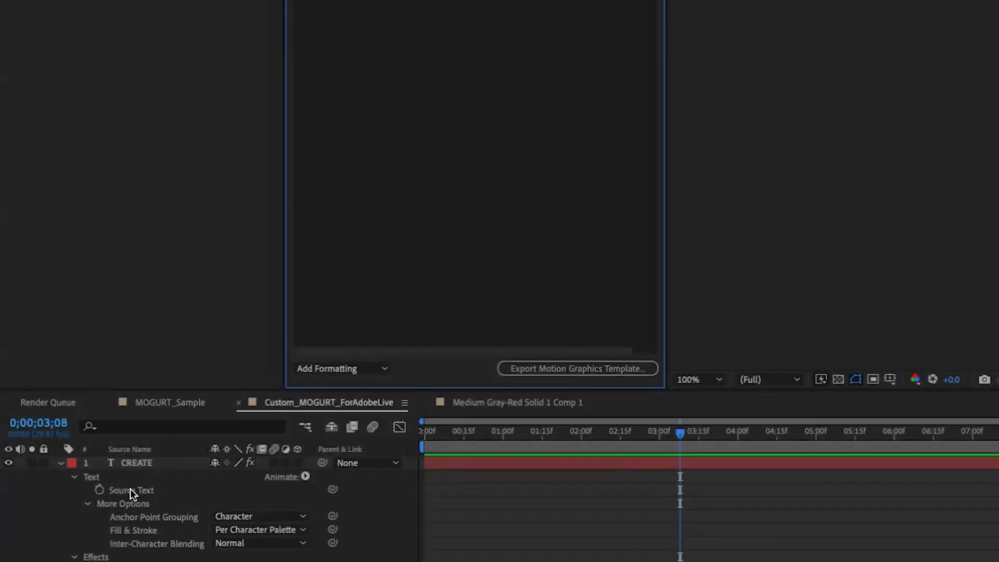
Add the Source Text of the CREATE, CUSTOM and MOGURTS layers to the template's editable properties
{"action": "left_click", "coordinate": [131, 489]}
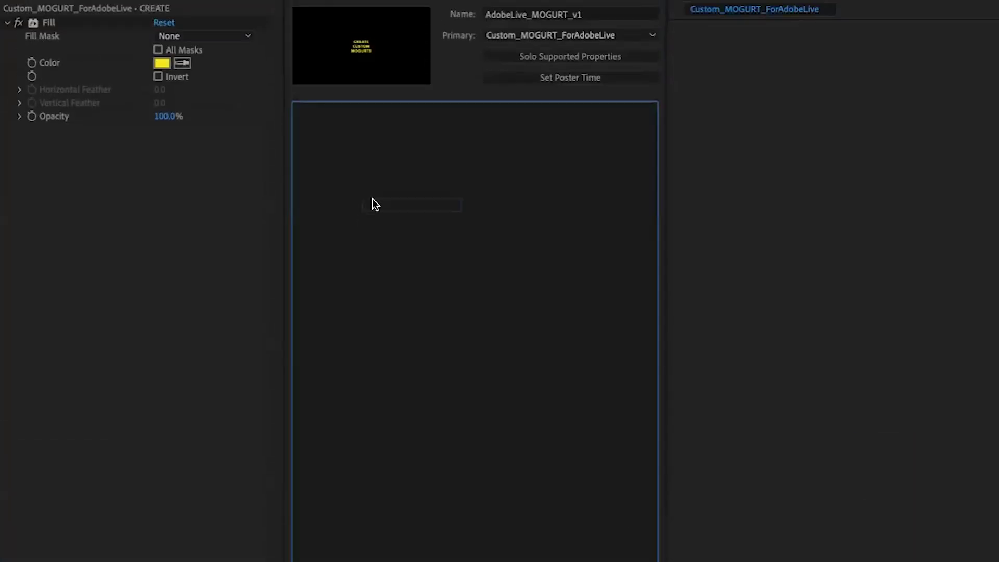
{"action": "left_click_drag", "start_coordinate": [375, 204], "coordinate": [366, 196]}
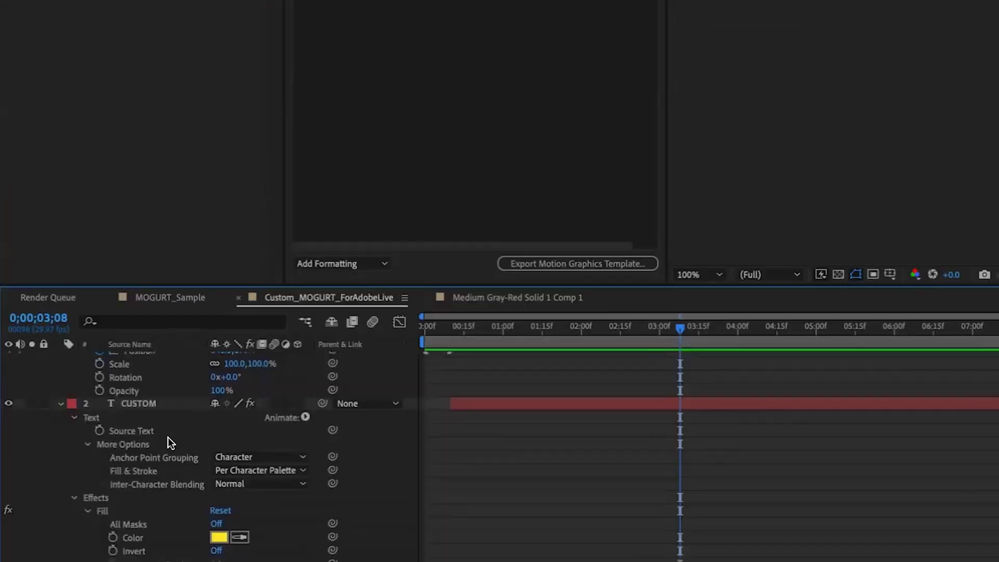
{"action": "left_click_drag", "start_coordinate": [121, 440], "coordinate": [316, 108]}
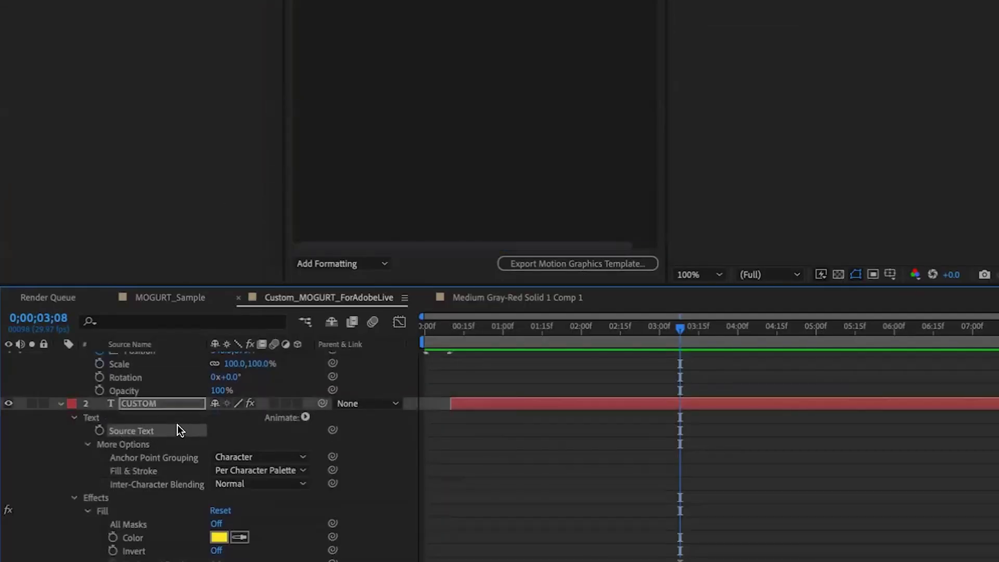
{"action": "scroll", "coordinate": [180, 429], "scroll_direction": "down", "scroll_amount": 5}
{"action": "scroll", "coordinate": [179, 427], "scroll_direction": "up", "scroll_amount": 3}
{"action": "left_click_drag", "start_coordinate": [132, 504], "coordinate": [493, 8]}
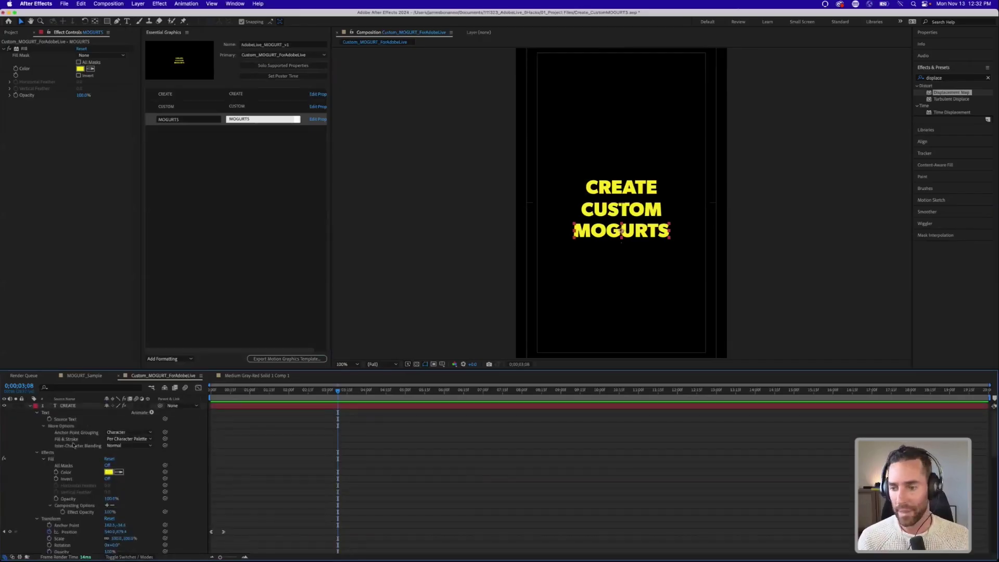
Add each text layer's Fill Color, Scale and Opacity to the template's controls and export it as a motion graphics template
{"action": "left_click", "coordinate": [51, 458]}
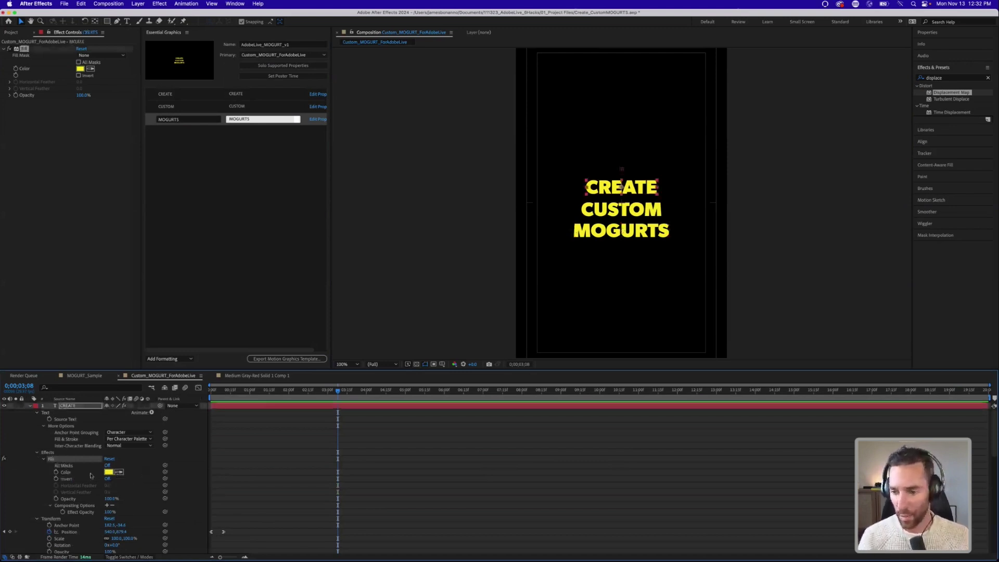
{"action": "left_click_drag", "start_coordinate": [77, 474], "coordinate": [153, 131]}
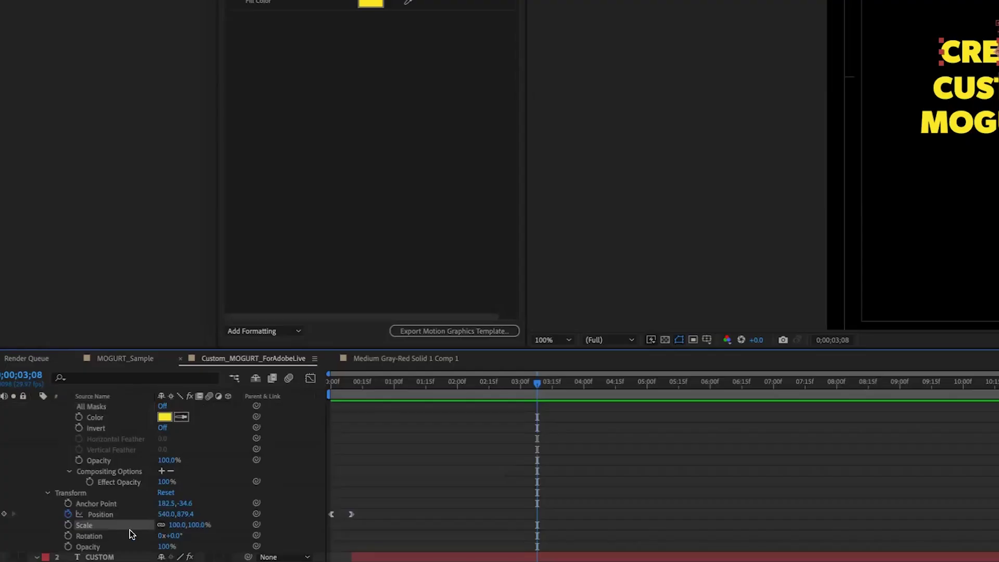
{"action": "scroll", "coordinate": [71, 479], "scroll_direction": "up", "scroll_amount": 5}
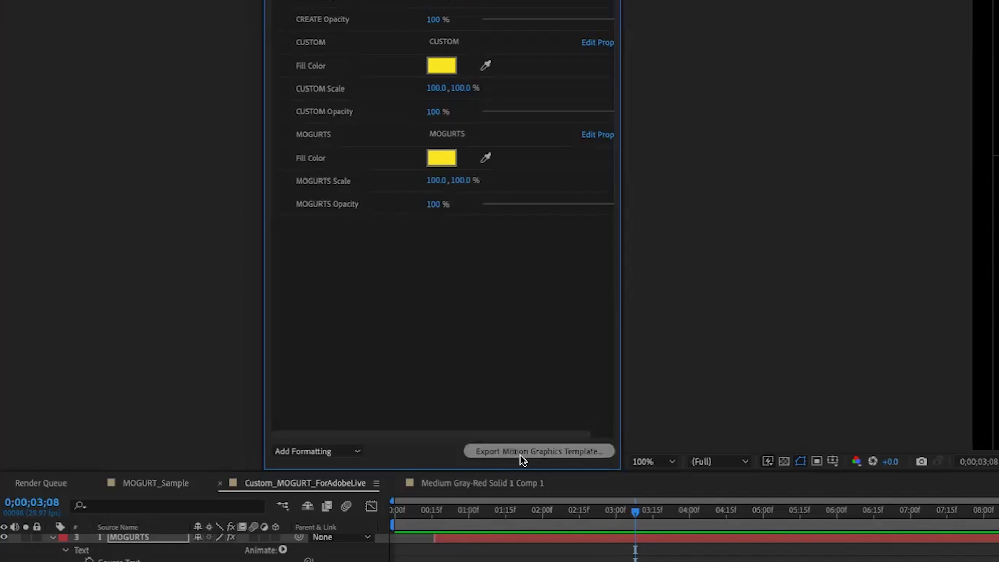
{"action": "left_click", "coordinate": [520, 452]}
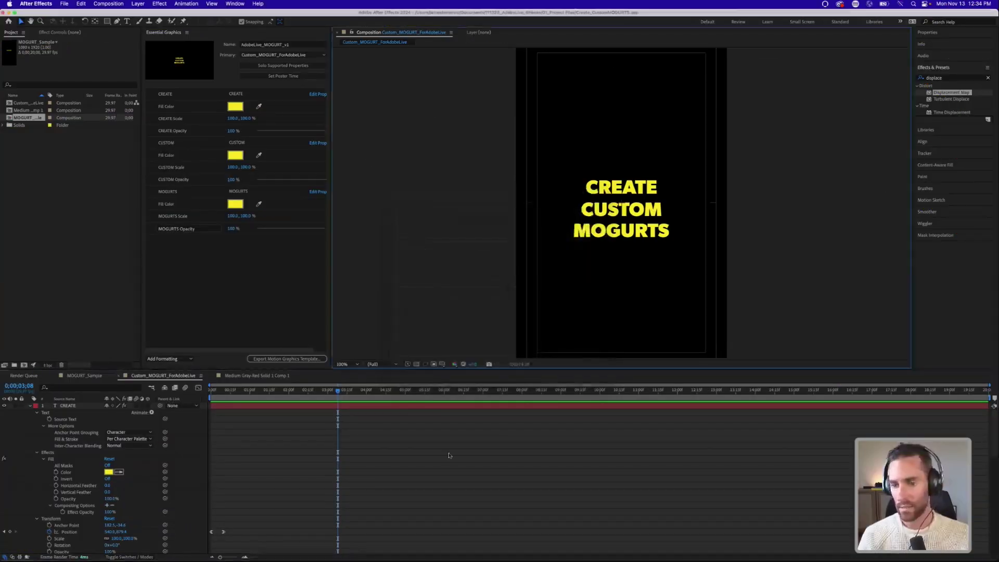
Switch to Premiere Pro and load the Captions and Graphics workspace
{"action": "left_click", "coordinate": [685, 553]}
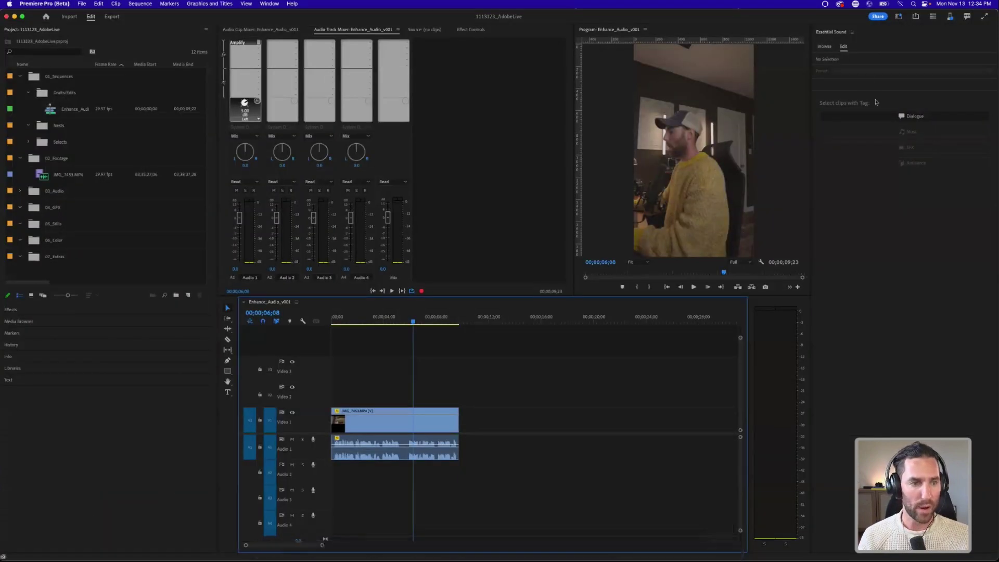
{"action": "left_click", "coordinate": [898, 16]}
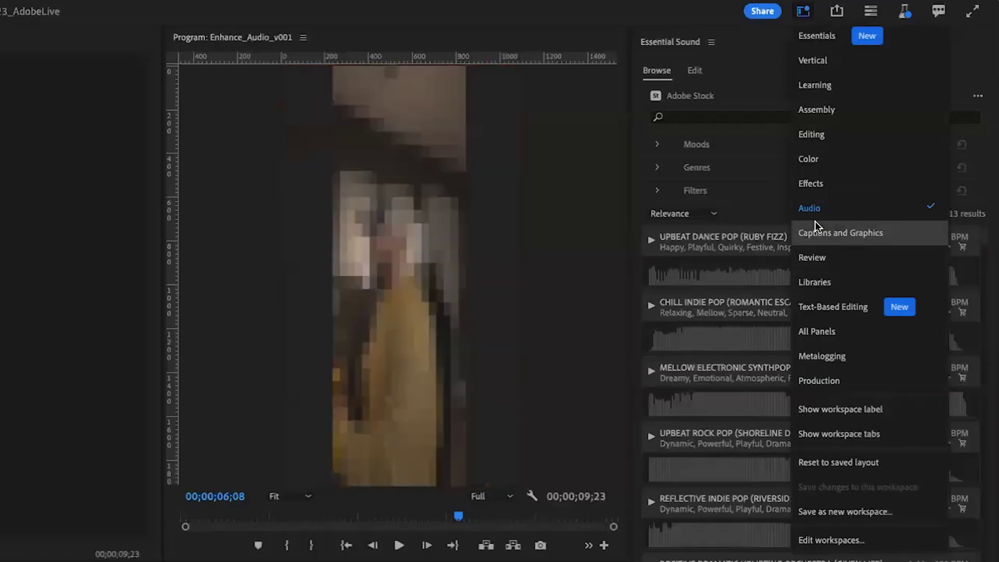
{"action": "left_click", "coordinate": [901, 125]}
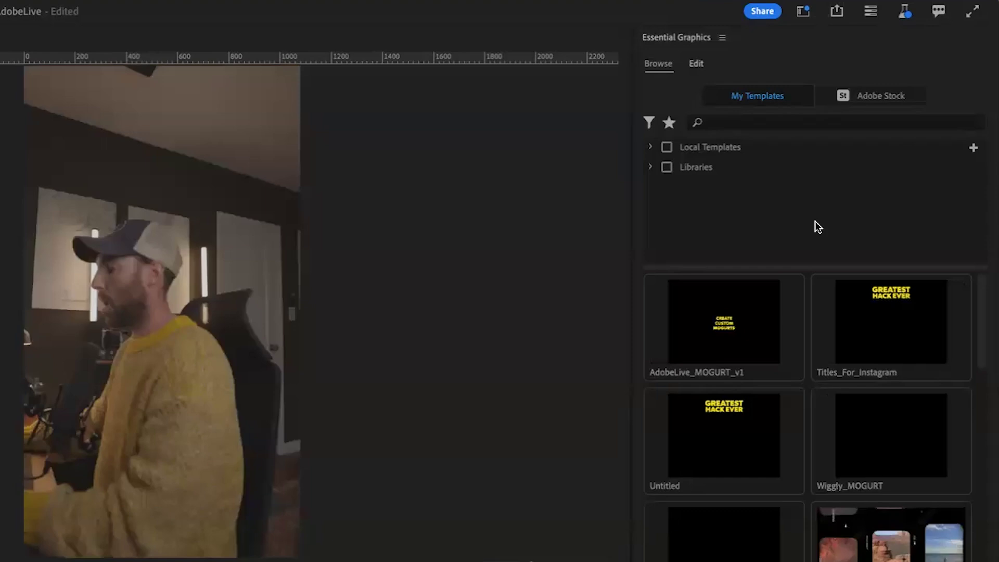
Place the AdobeLive_MOGURT_v1 template on Video 2 above the IMG_7453.MP4 clip and play it from the sequence start
{"action": "left_click", "coordinate": [723, 340]}
{"action": "left_click_drag", "start_coordinate": [715, 360], "coordinate": [212, 391]}
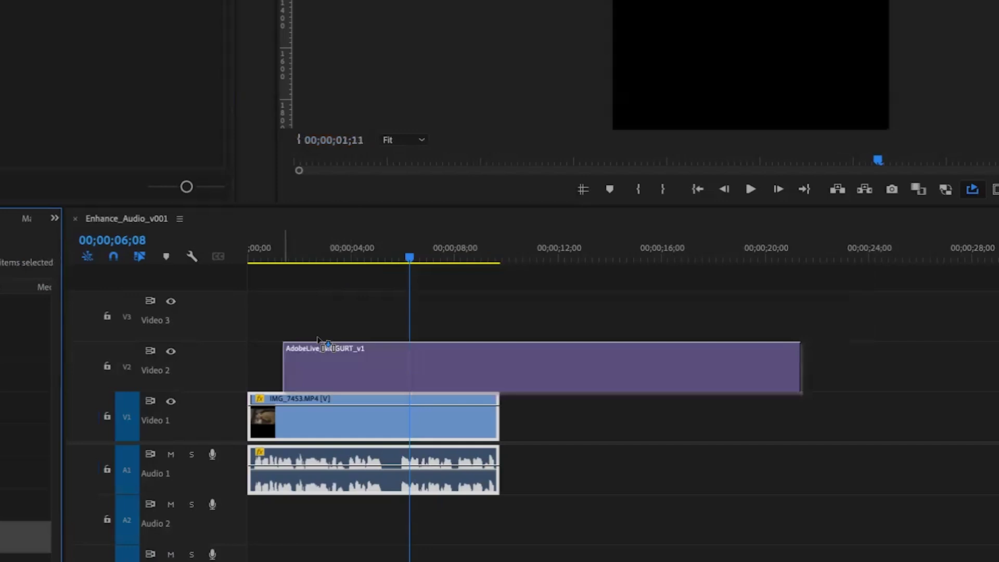
{"action": "key", "text": "Home"}
{"action": "key", "text": "space"}
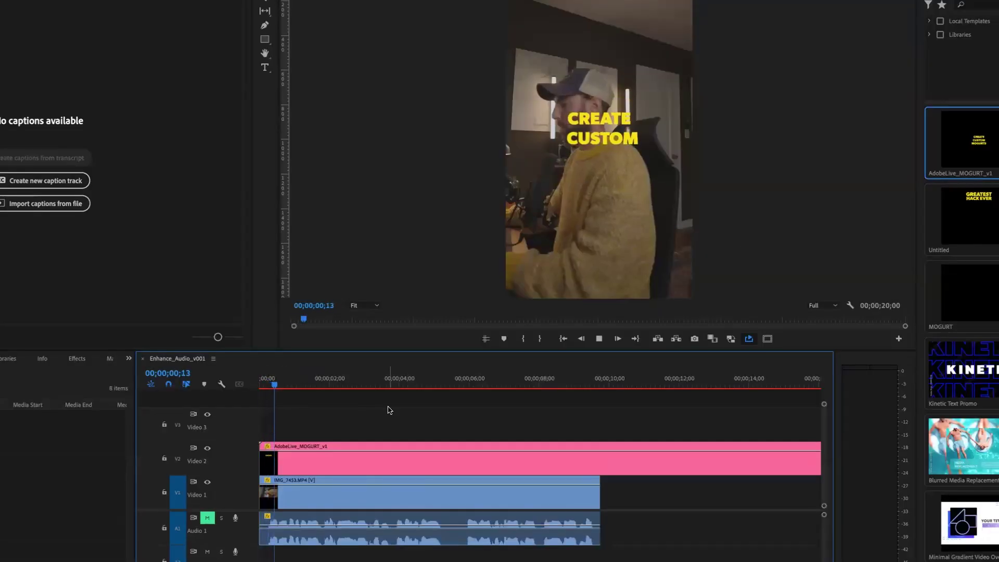
{"action": "key", "text": "space"}
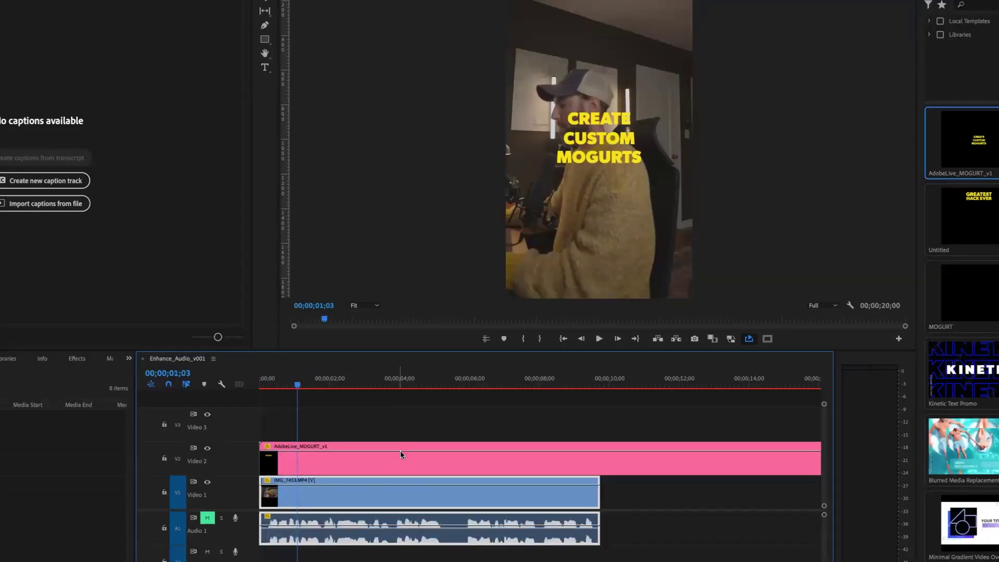
Increase the CREATE text's X scale in the placed title and play back the AdobeLive_MOGURT_v2 title on Video 3
{"action": "left_click", "coordinate": [397, 463]}
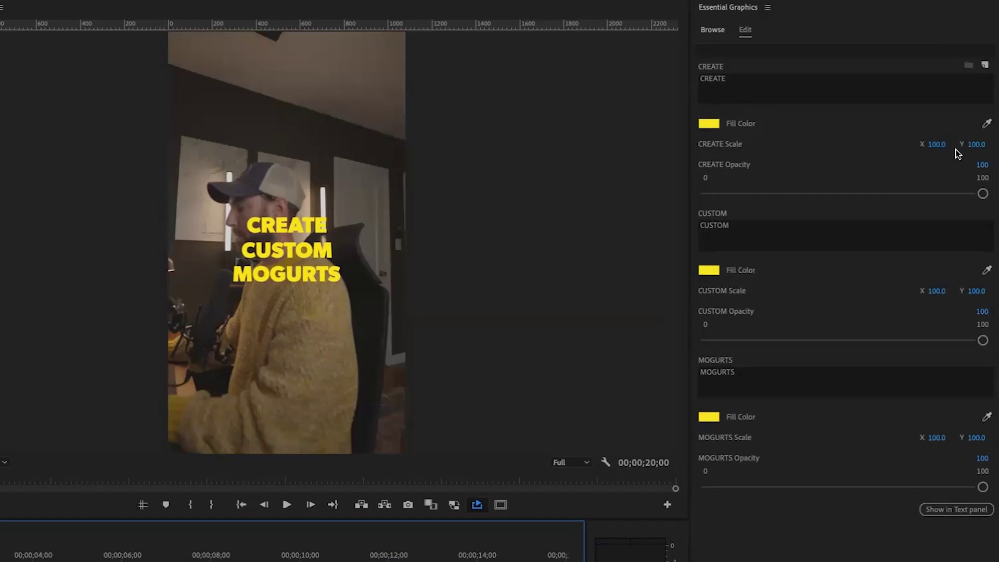
{"action": "left_click_drag", "start_coordinate": [936, 144], "coordinate": [942, 146]}
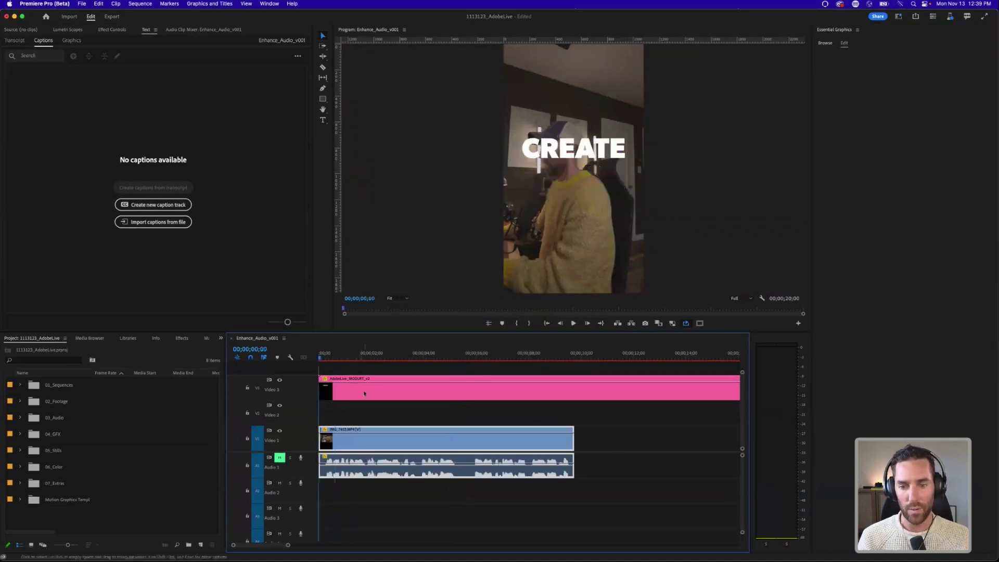
{"action": "left_click", "coordinate": [365, 393]}
{"action": "key", "text": "space"}
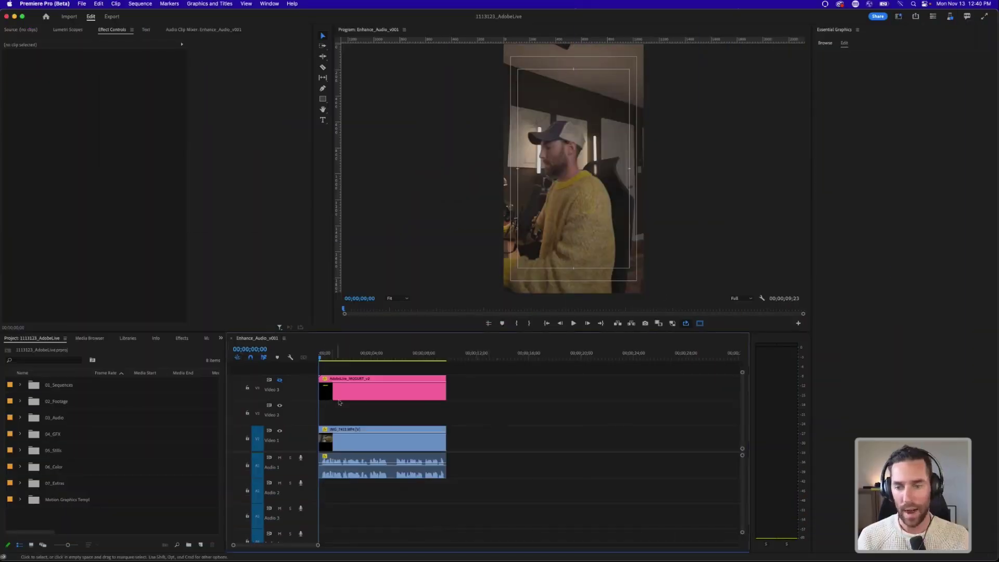
Open the transcript of the IMG_7453.MP4 clip and start creating captions from it
{"action": "left_click", "coordinate": [344, 440]}
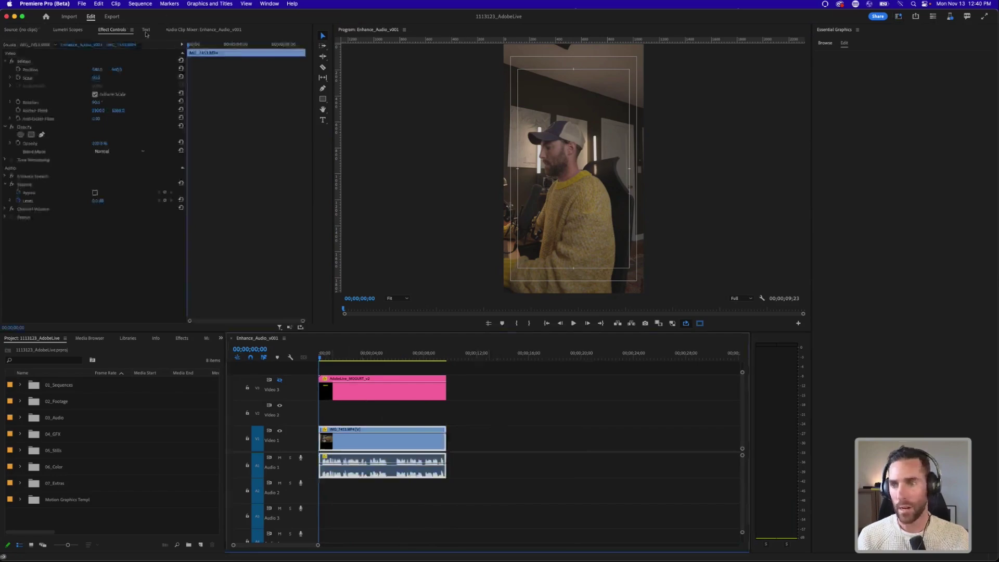
{"action": "left_click", "coordinate": [146, 30]}
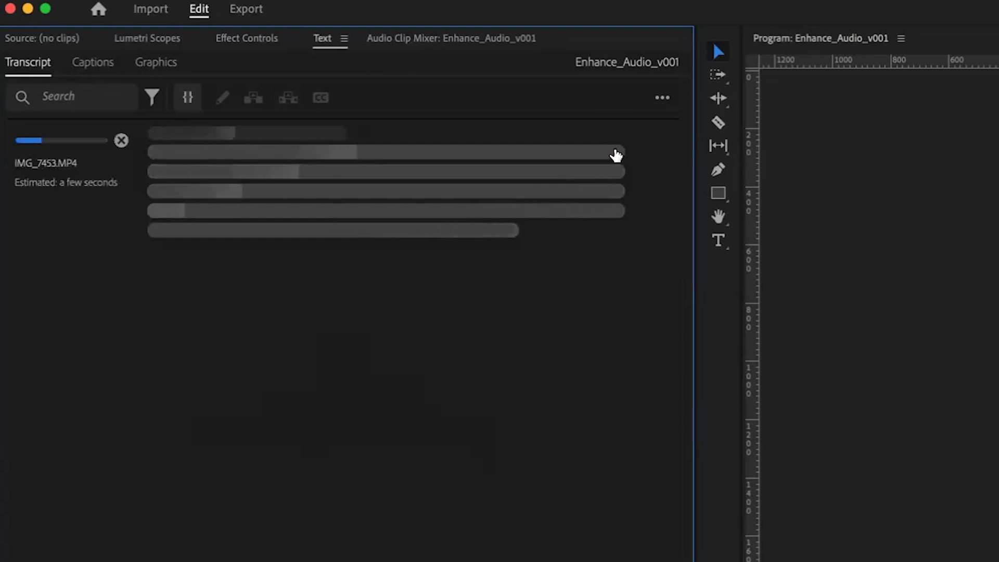
{"action": "left_click", "coordinate": [93, 63]}
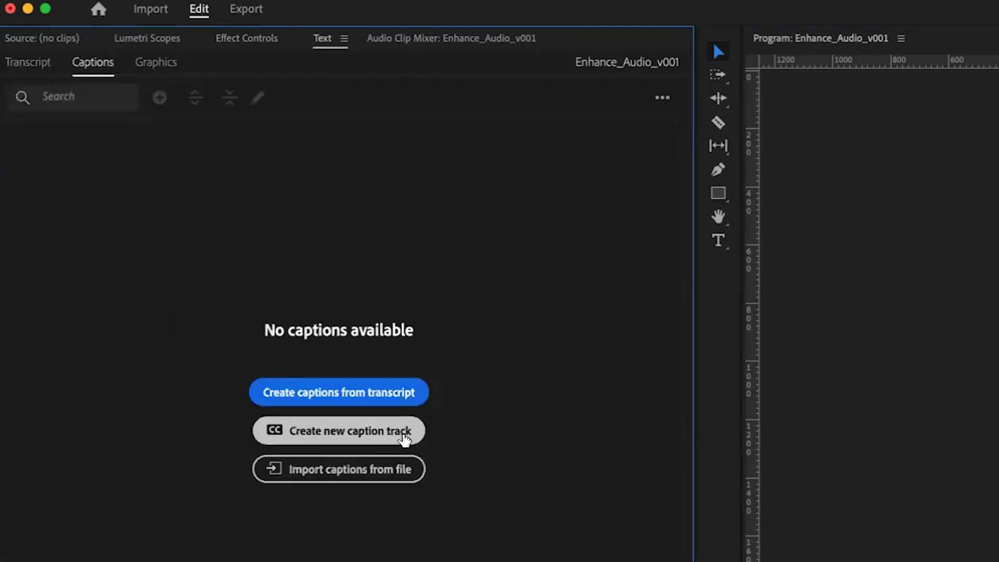
{"action": "left_click", "coordinate": [344, 392]}
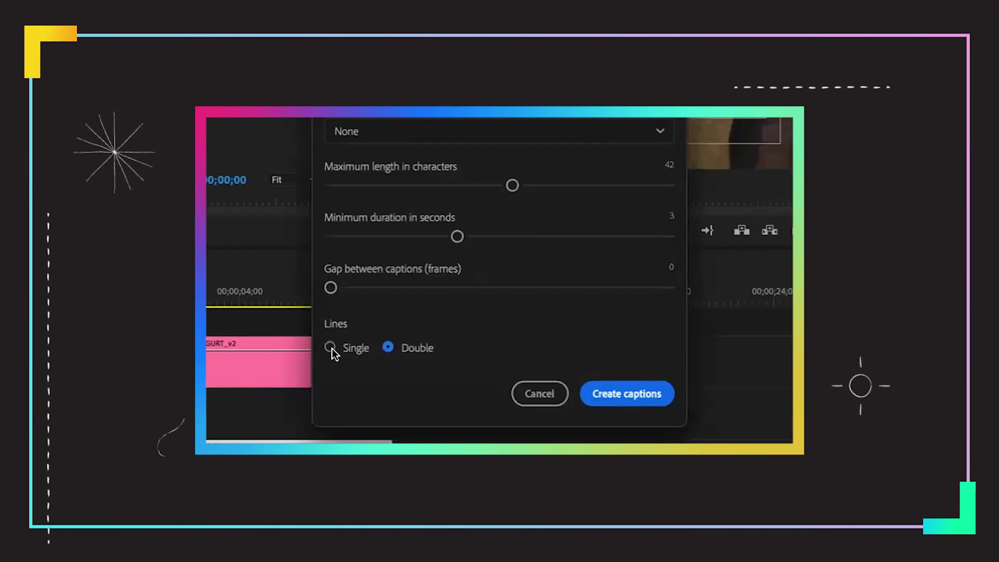
Set the captions to a single line with the lowest minimum duration and maximum character length, and create them
{"action": "left_click", "coordinate": [330, 348]}
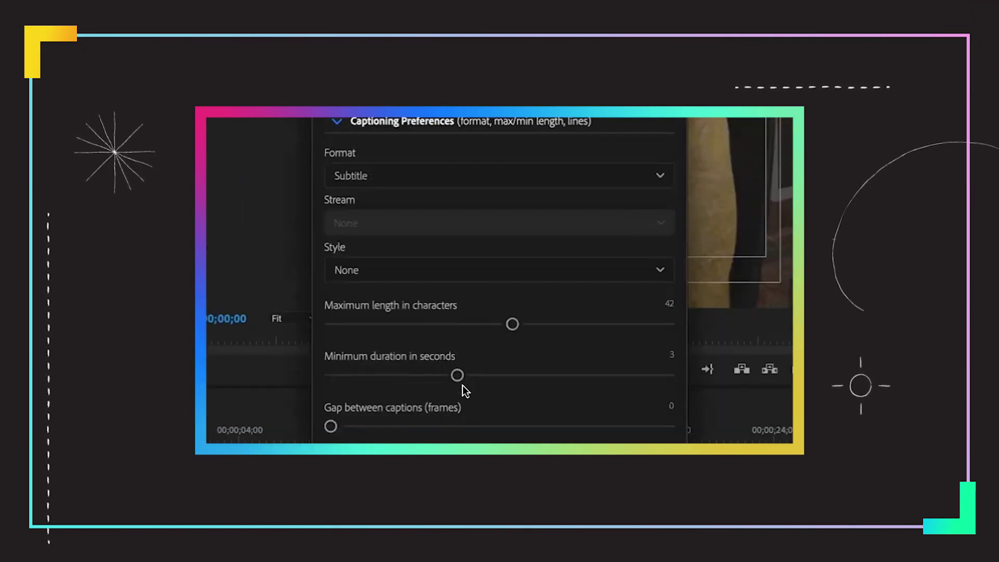
{"action": "left_click_drag", "start_coordinate": [456, 375], "coordinate": [226, 374]}
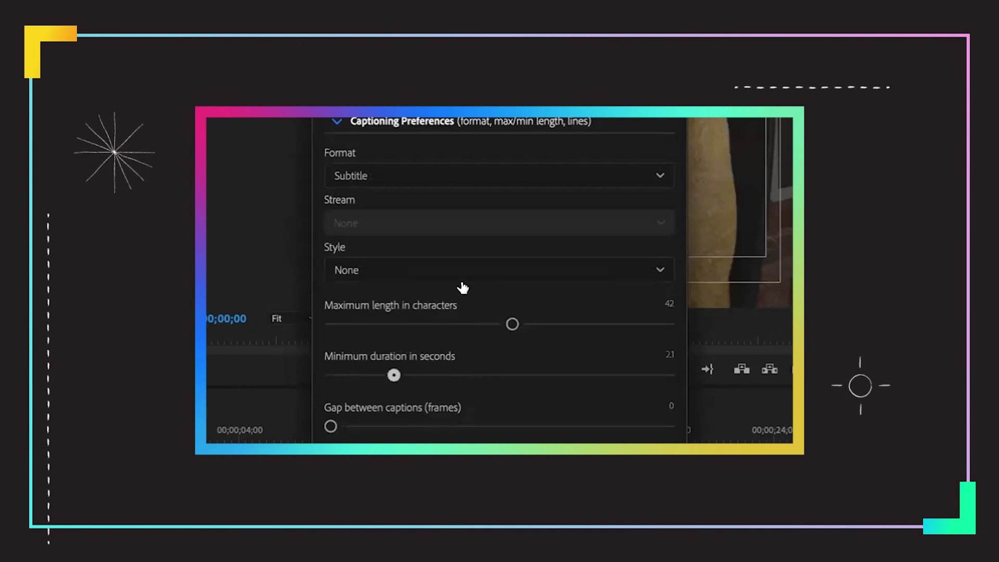
{"action": "left_click_drag", "start_coordinate": [395, 375], "coordinate": [322, 365]}
{"action": "left_click_drag", "start_coordinate": [510, 323], "coordinate": [315, 334]}
{"action": "left_click", "coordinate": [624, 383]}
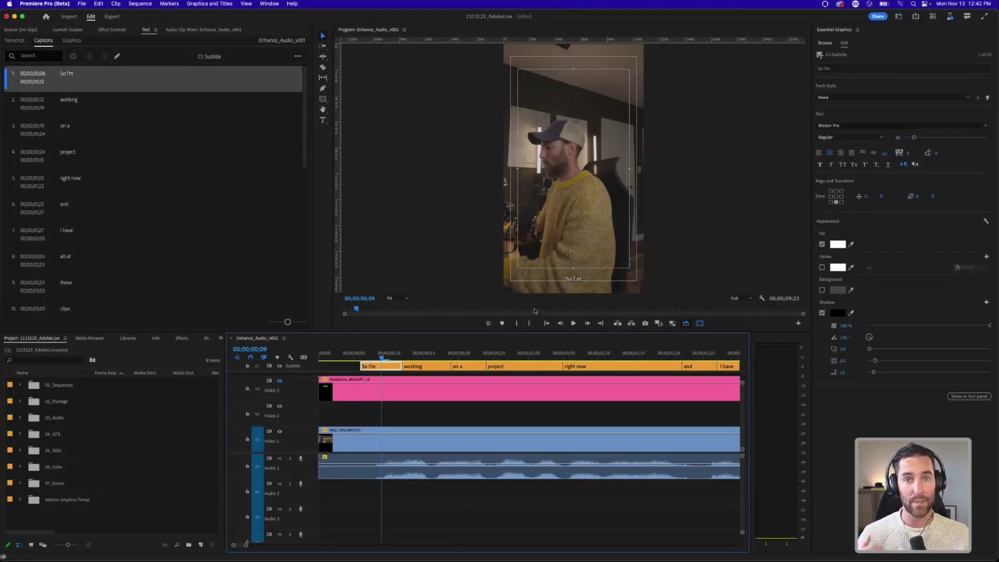
Place the "So I'm" subtitle in the middle center zone and format it in Gibson Bold with all caps
{"action": "left_click", "coordinate": [835, 196]}
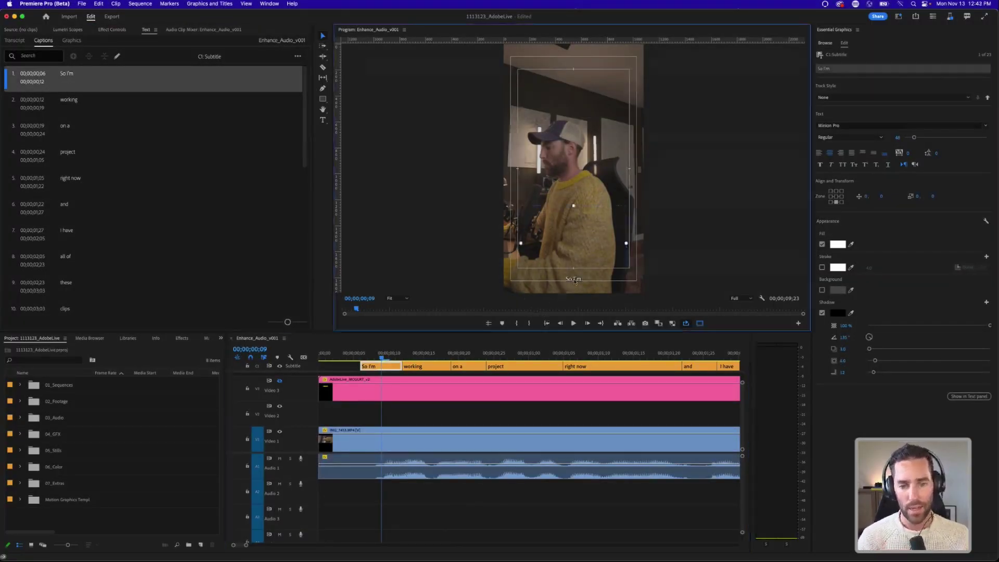
{"action": "left_click", "coordinate": [789, 135]}
{"action": "type", "text": "gibs"}
{"action": "left_click", "coordinate": [810, 169]}
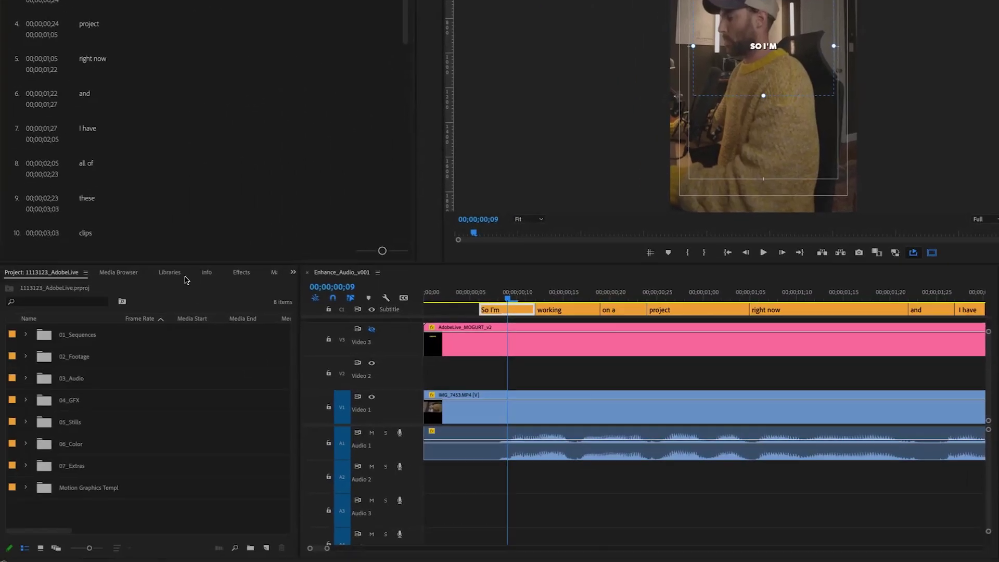
Give the subtitle a background in the dark teal swatch from the JB_MEDIA_COLORS library and set the background size to 12
{"action": "left_click", "coordinate": [0, 422]}
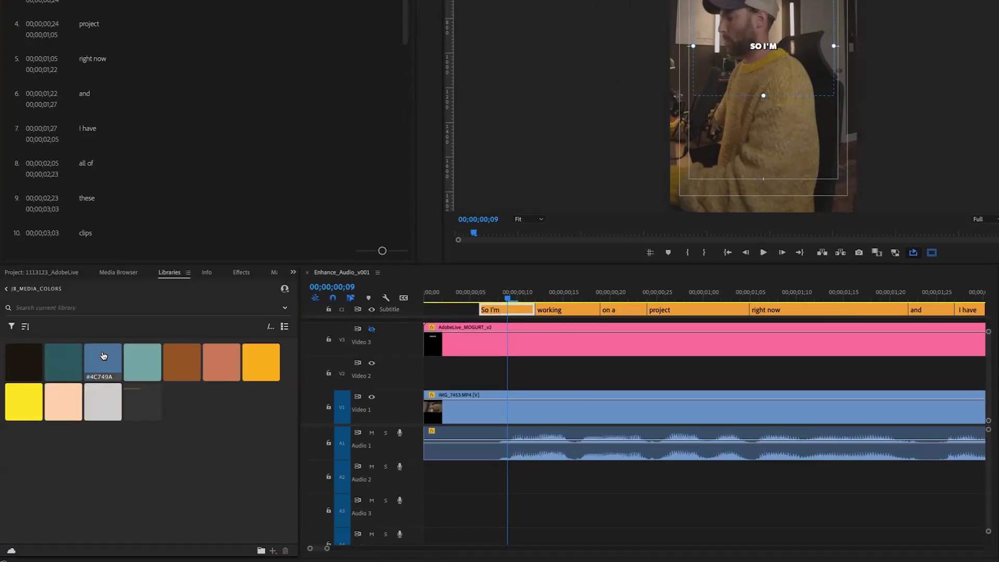
{"action": "left_click", "coordinate": [75, 365]}
{"action": "type", "text": "12"}
{"action": "key", "text": "Return"}
{"action": "left_click", "coordinate": [276, 422]}
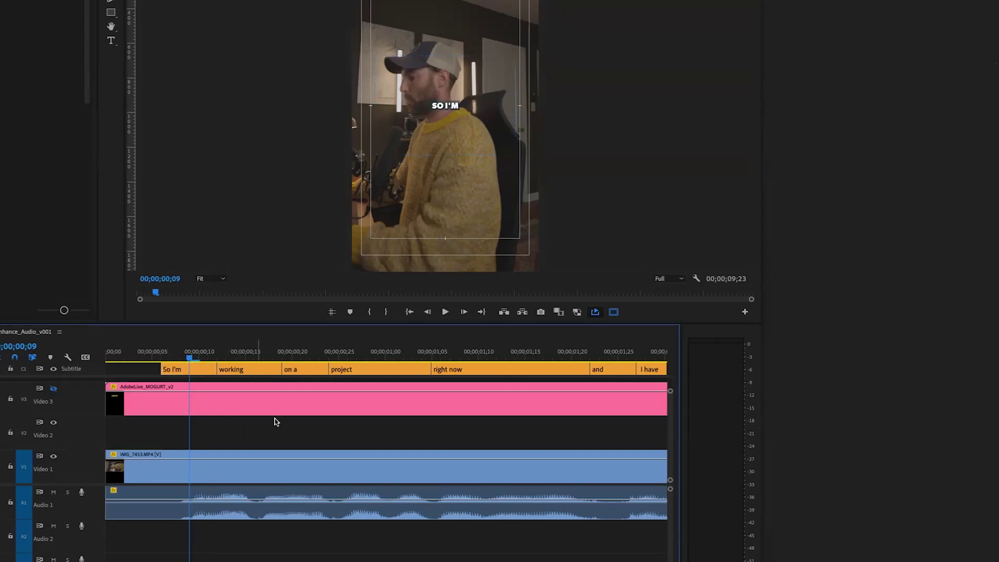
Save the formatting of the "So I'm" subtitle as a new track style named Base_Captions
{"action": "left_click", "coordinate": [198, 376]}
{"action": "key", "text": "backslash"}
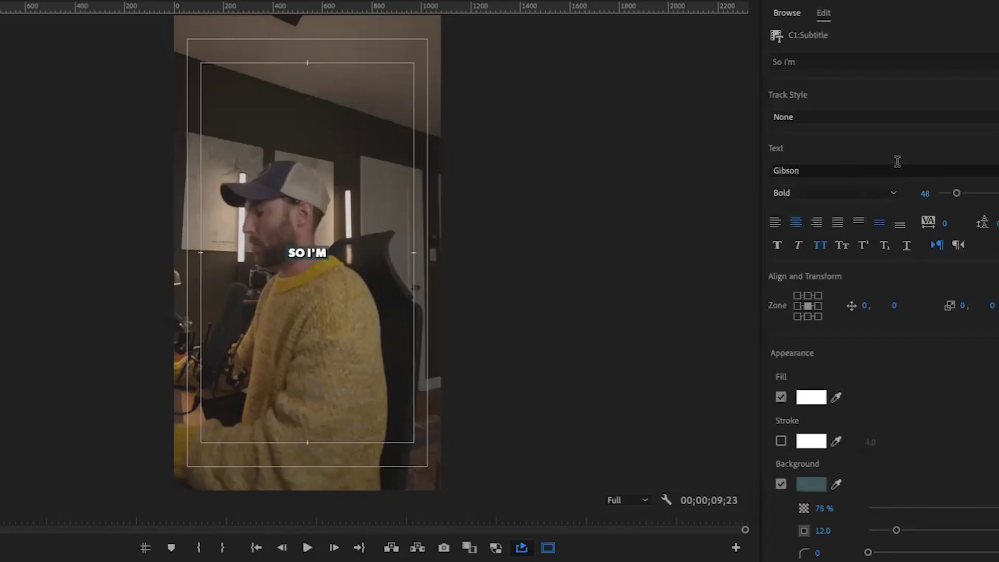
{"action": "left_click", "coordinate": [860, 122]}
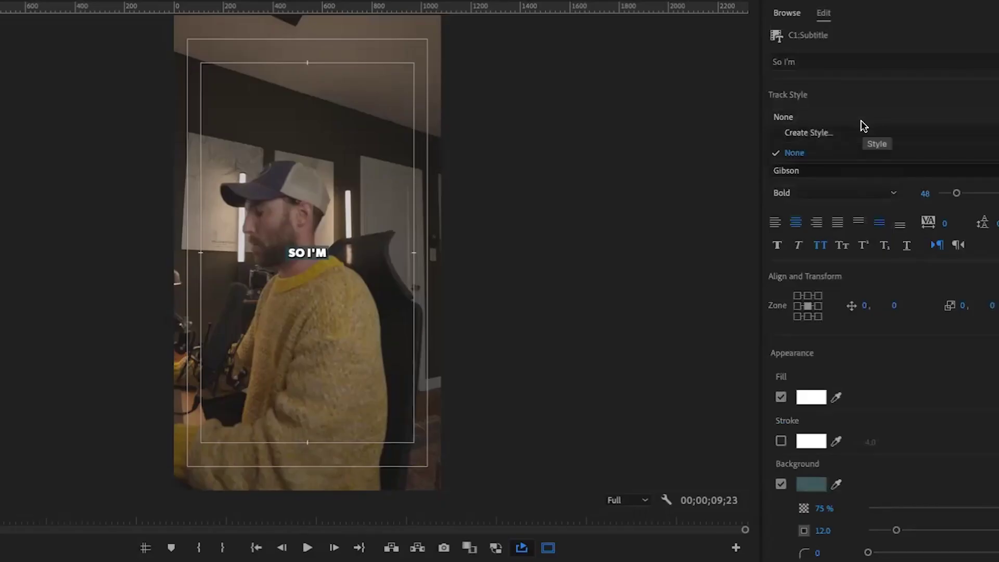
{"action": "left_click", "coordinate": [829, 131]}
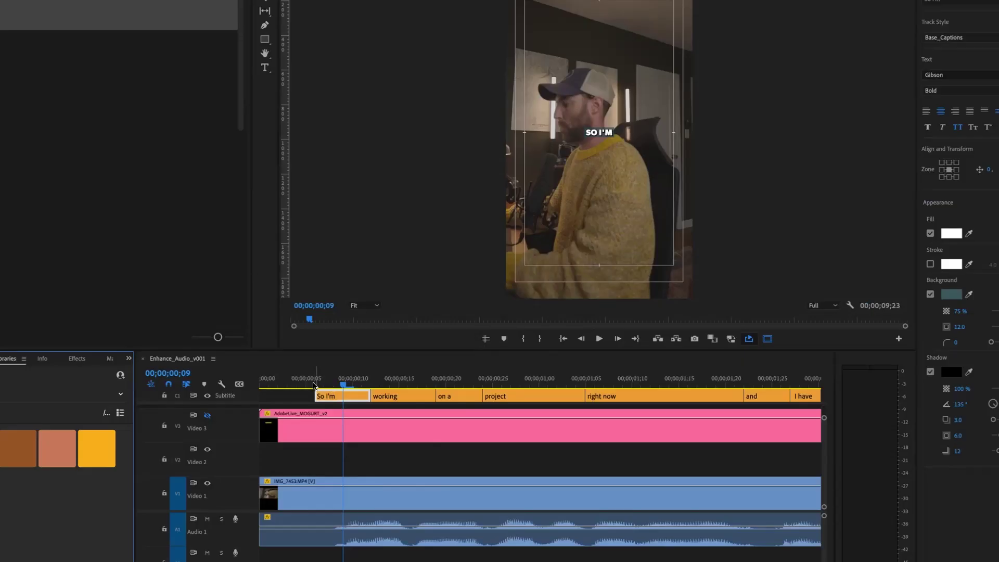
Play the sequence from the first caption to check the styled captions against the speech
{"action": "left_click", "coordinate": [314, 386]}
{"action": "key", "text": "space"}
{"action": "key", "text": "space"}
{"action": "key", "text": "minus"}
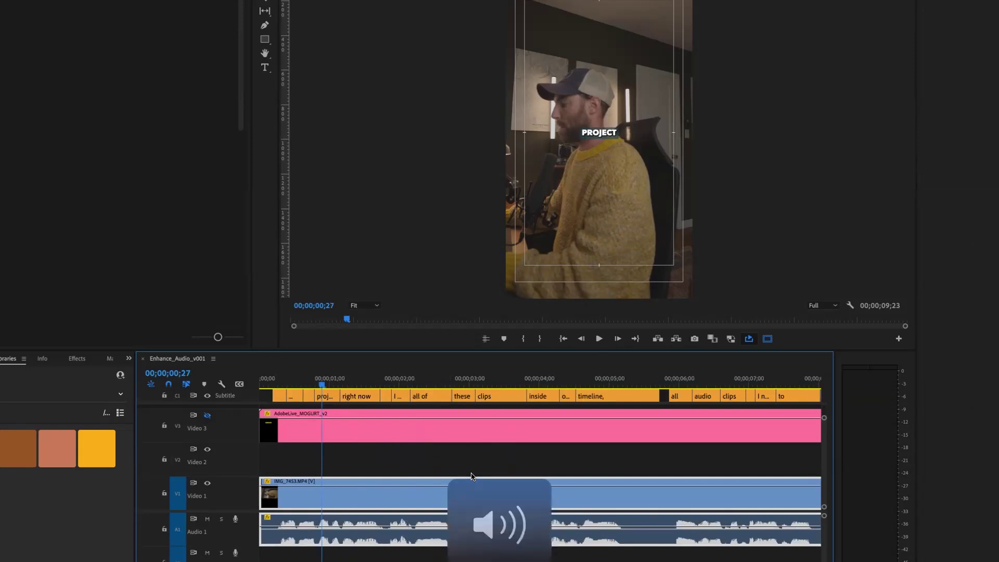
{"action": "key", "text": "space"}
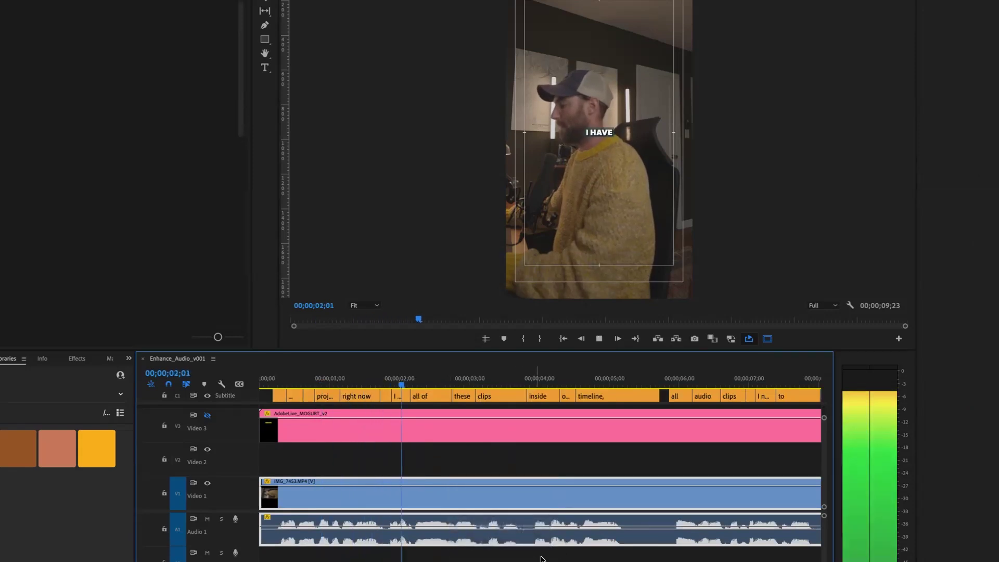
{"action": "key", "text": "space"}
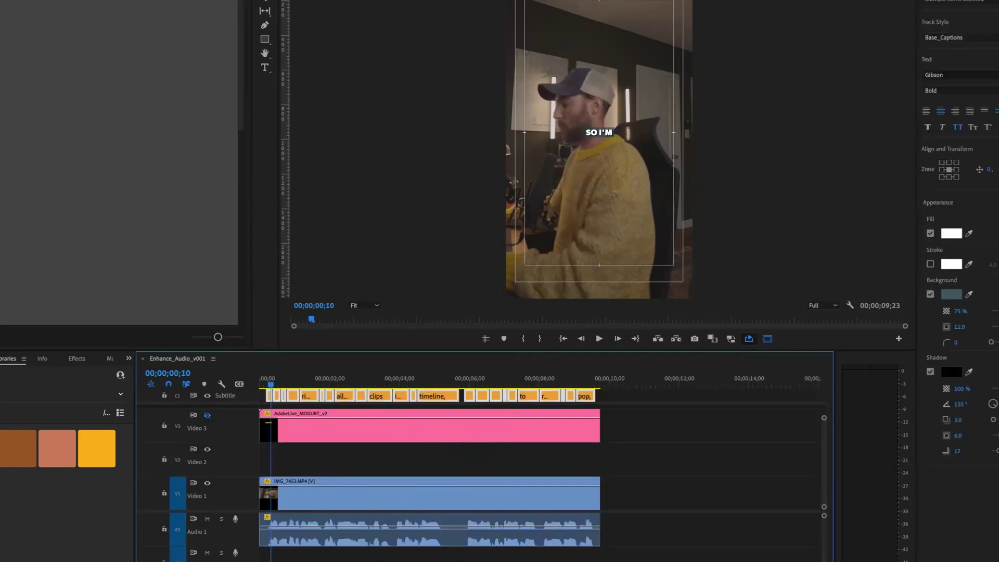
Upgrade all captions to graphics and apply the Transition 01 IN zoom text preset to the first caption graphic on Video 4
{"action": "left_click", "coordinate": [251, 5]}
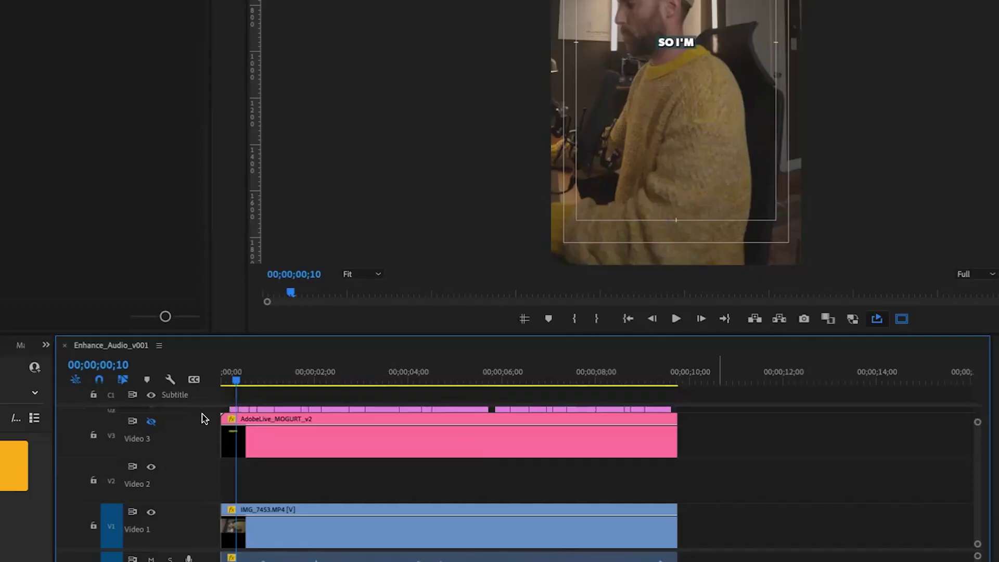
{"action": "scroll", "coordinate": [203, 452], "scroll_direction": "up", "scroll_amount": 1}
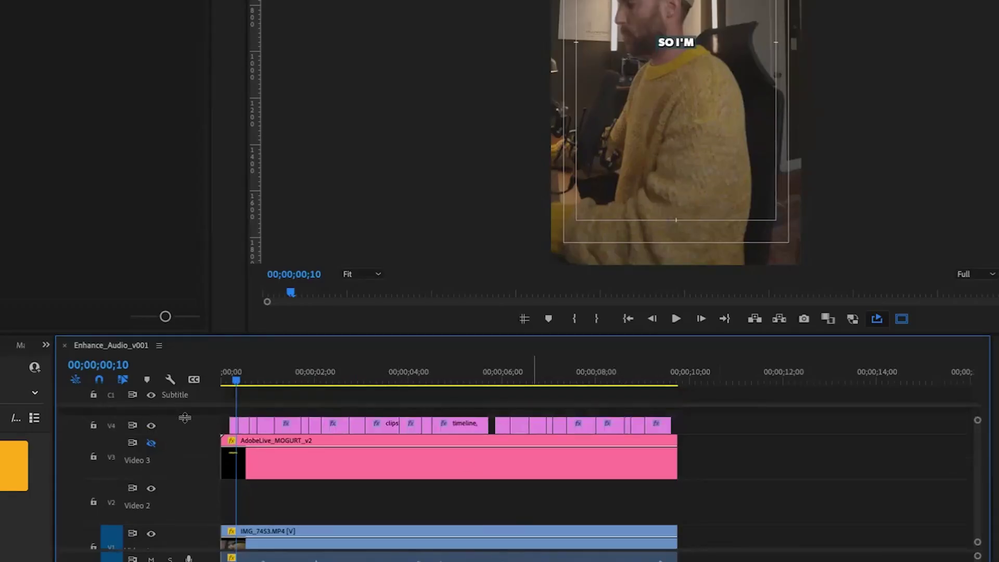
{"action": "scroll", "coordinate": [312, 416], "scroll_direction": "up", "scroll_amount": 2}
{"action": "scroll", "coordinate": [453, 433], "scroll_direction": "up", "scroll_amount": 2}
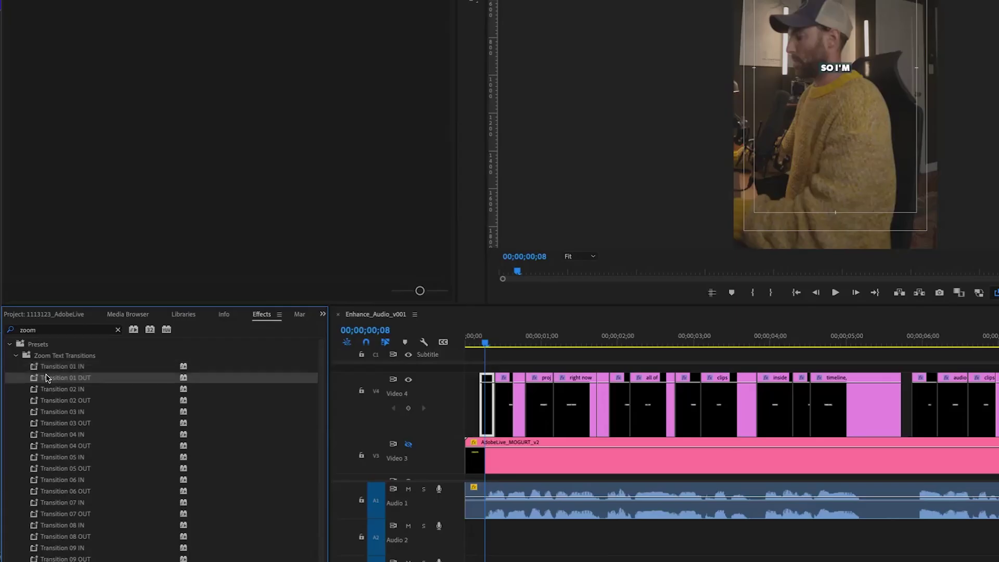
{"action": "left_click_drag", "start_coordinate": [37, 369], "coordinate": [37, 368]}
{"action": "left_click_drag", "start_coordinate": [477, 397], "coordinate": [479, 398]}
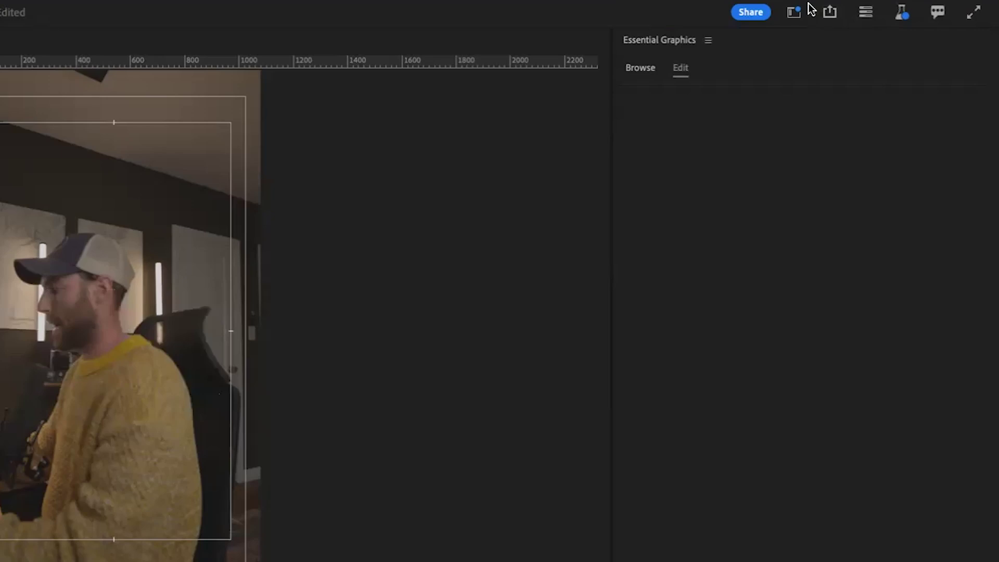
Switch to the Color workspace and brighten the IMG_7453.MP4 clip with a Lumetri basic correction
{"action": "left_click", "coordinate": [899, 16]}
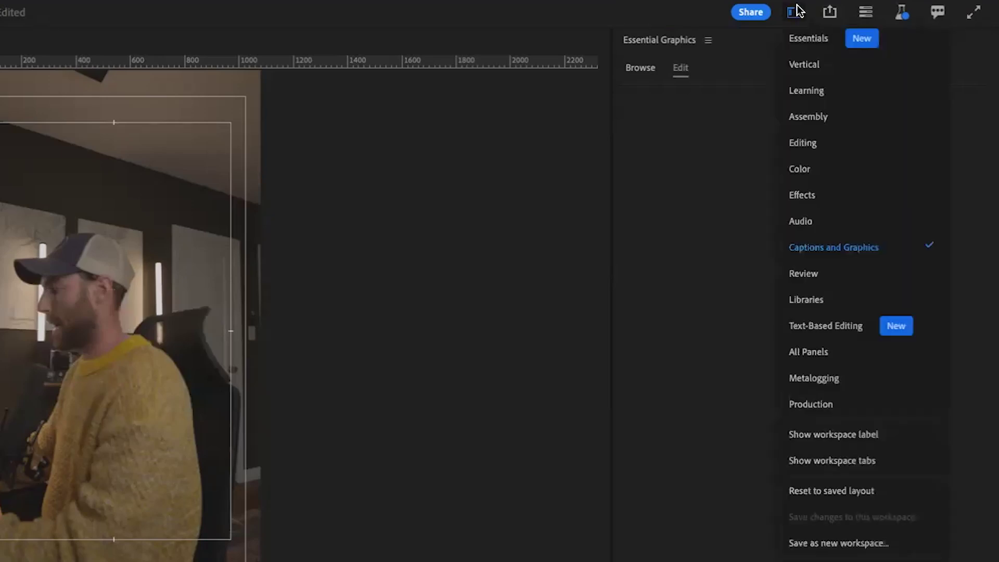
{"action": "left_click", "coordinate": [799, 168]}
{"action": "left_click_drag", "start_coordinate": [777, 376], "coordinate": [814, 376]}
Shape the RGB curve into a gentle S with darker shadows and brighter highlights, and shift the yellows toward orange in Hue vs Hue
{"action": "left_click", "coordinate": [544, 544]}
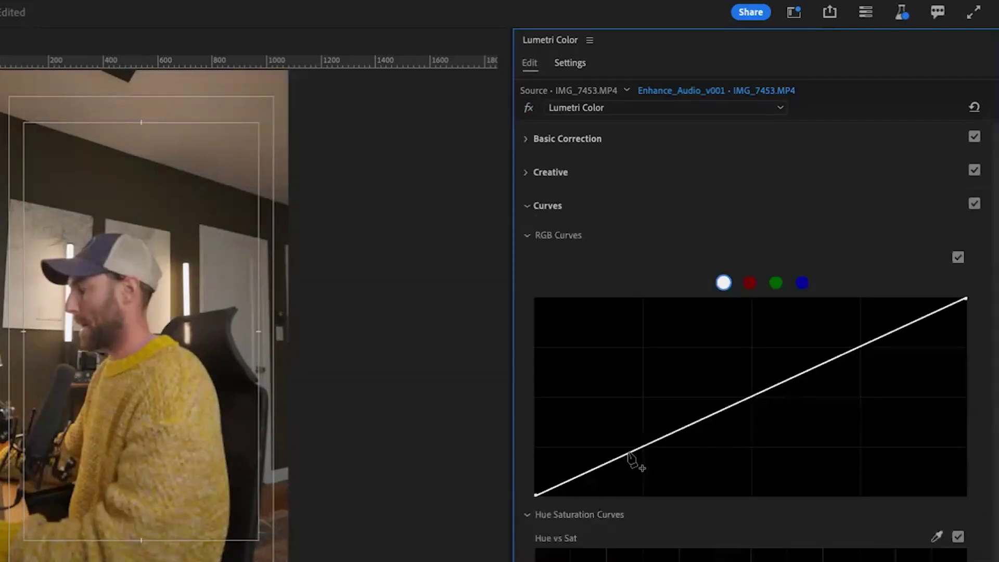
{"action": "left_click_drag", "start_coordinate": [629, 455], "coordinate": [633, 457]}
{"action": "left_click_drag", "start_coordinate": [885, 341], "coordinate": [884, 332]}
{"action": "scroll", "coordinate": [729, 417], "scroll_direction": "down", "scroll_amount": 3}
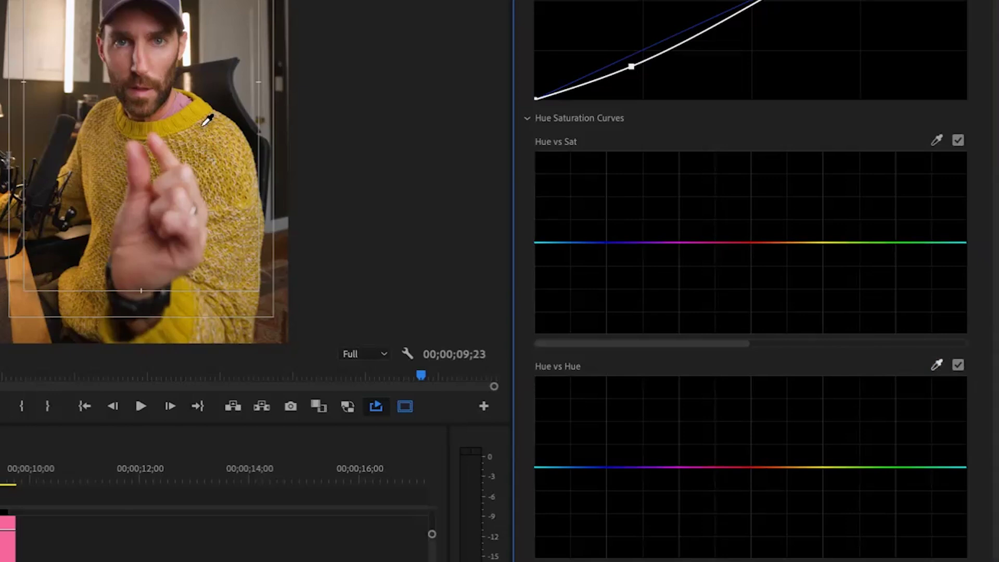
{"action": "left_click_drag", "start_coordinate": [798, 467], "coordinate": [801, 464]}
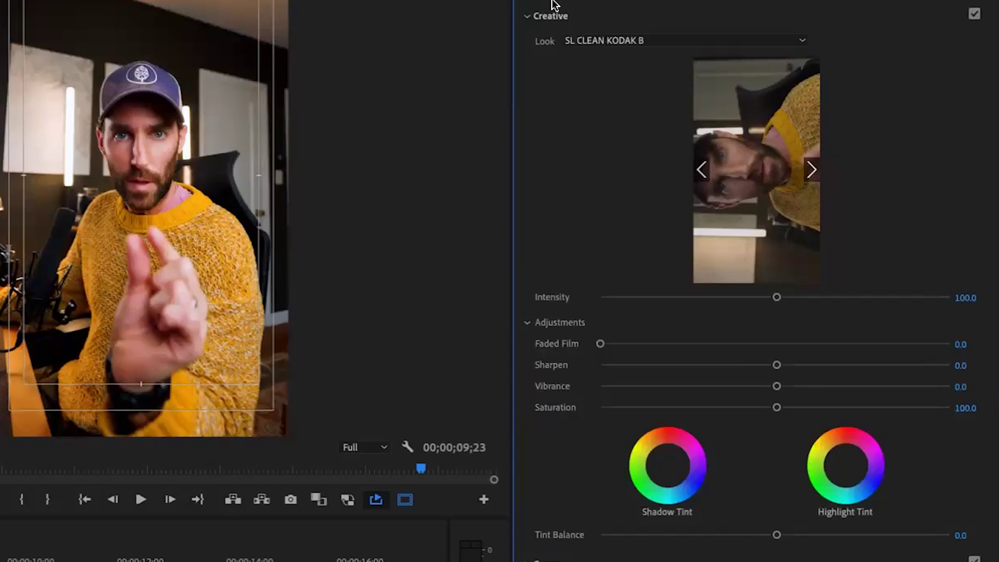
Set the intensity of the SL CLEAN KODAK B creative look to 15
{"action": "left_click", "coordinate": [964, 299]}
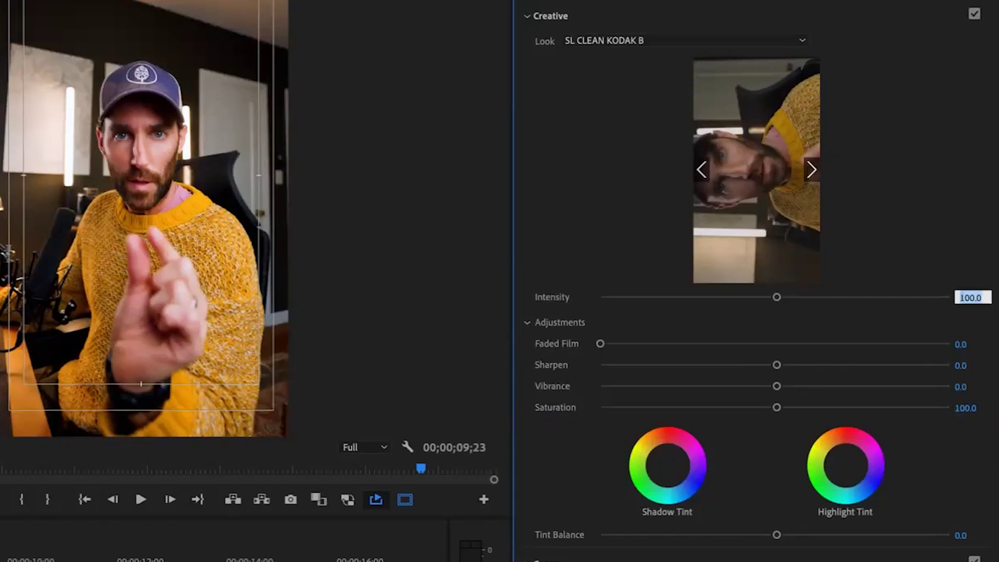
{"action": "key", "text": "Return"}
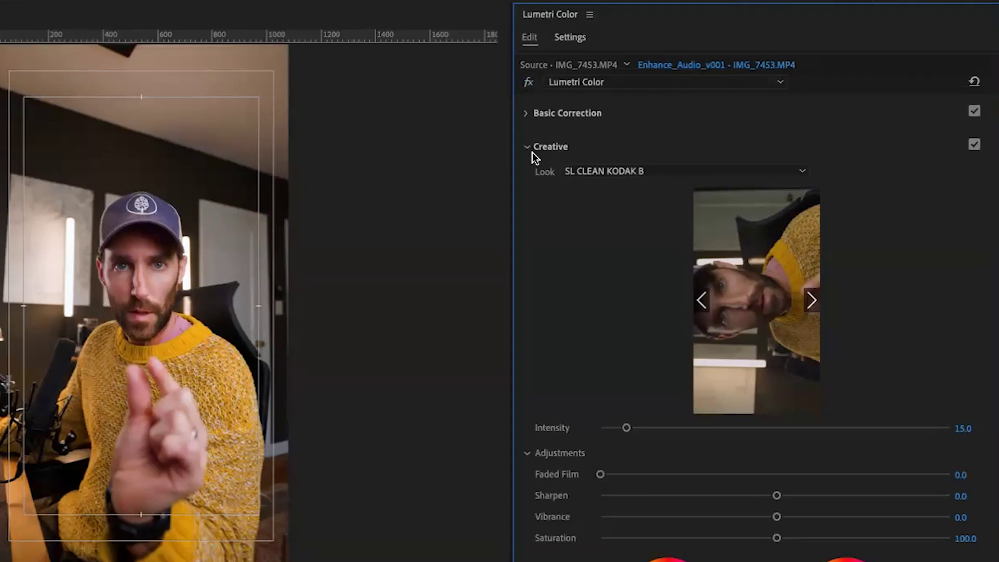
{"action": "left_click", "coordinate": [525, 147]}
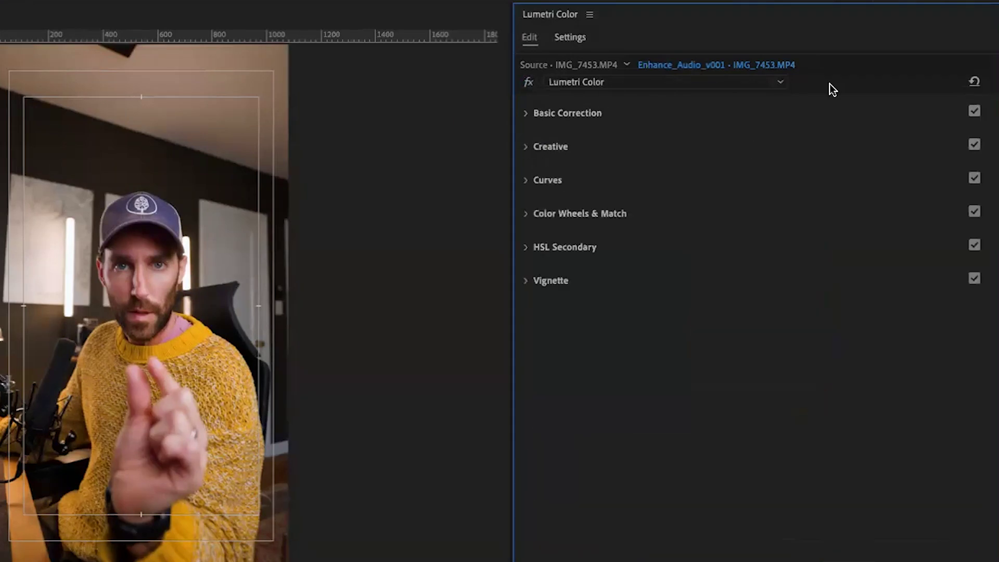
Export the Lumetri grade as a .cube LUT named "LUT For Live" in the _JB_Media_Assets folder
{"action": "left_click", "coordinate": [590, 16]}
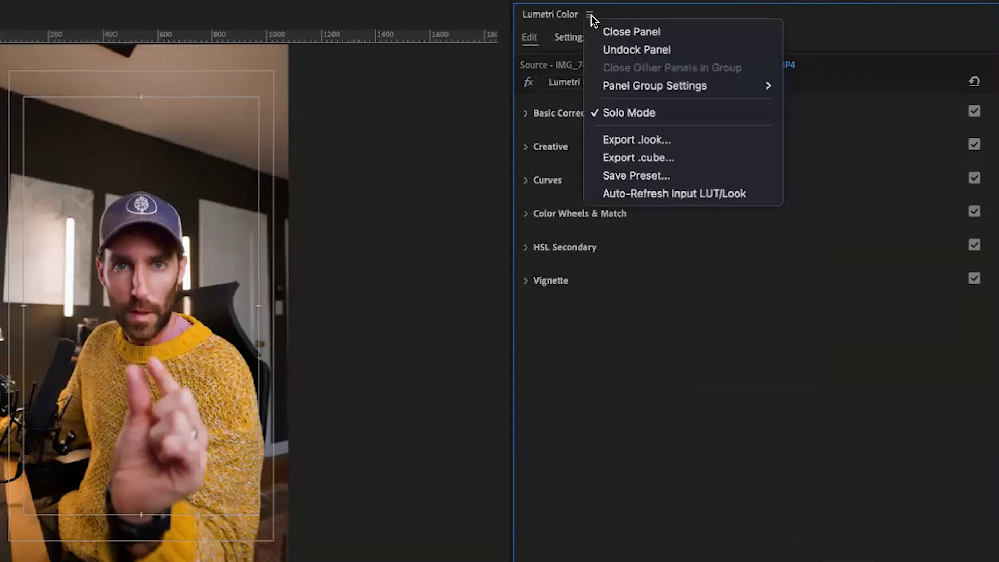
{"action": "left_click", "coordinate": [641, 163]}
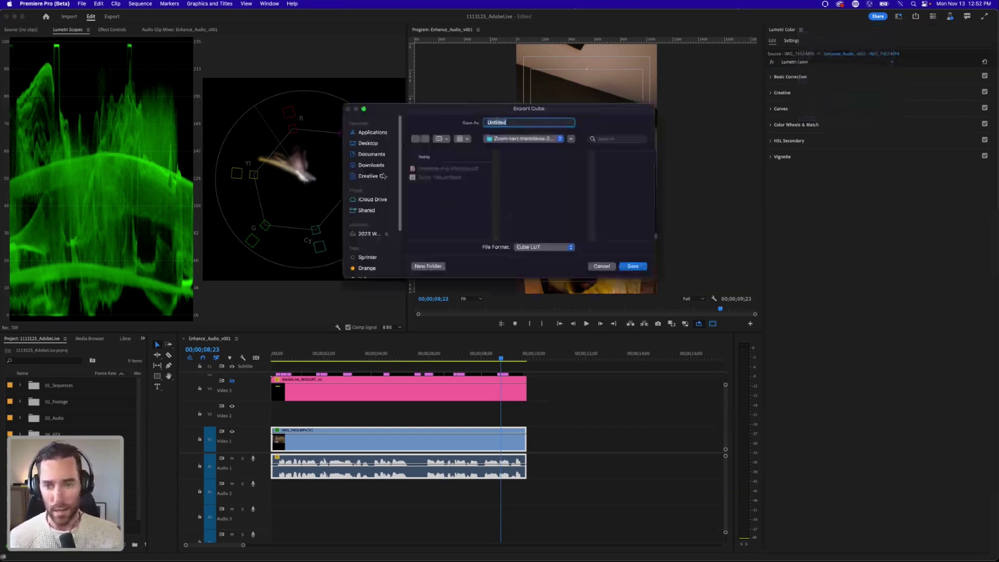
{"action": "left_click", "coordinate": [369, 155]}
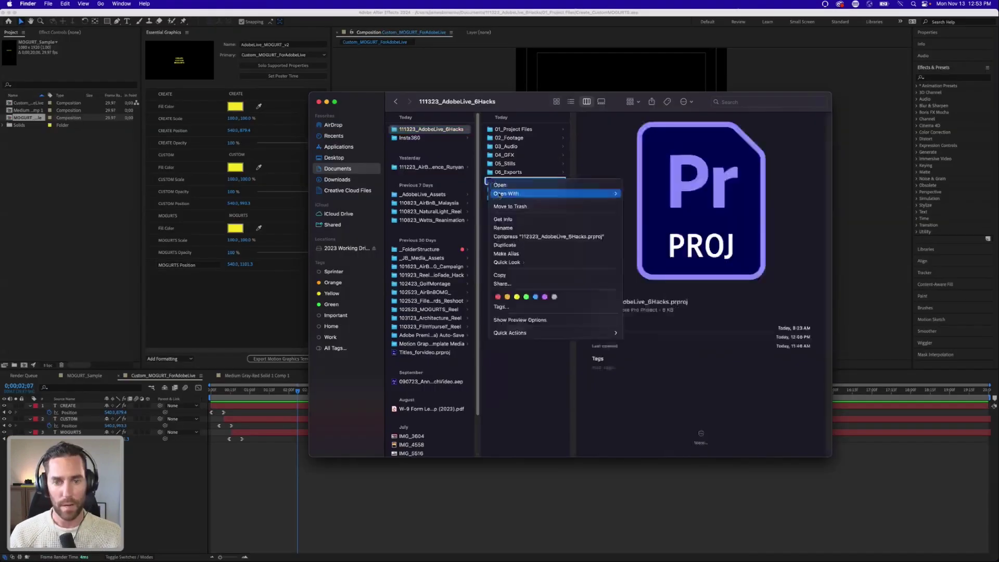
Browse for a custom LUT file to load as the Creative look of the AdobeLive_MOGURT_v2 clip
{"action": "mouse_move", "coordinate": [599, 193]}
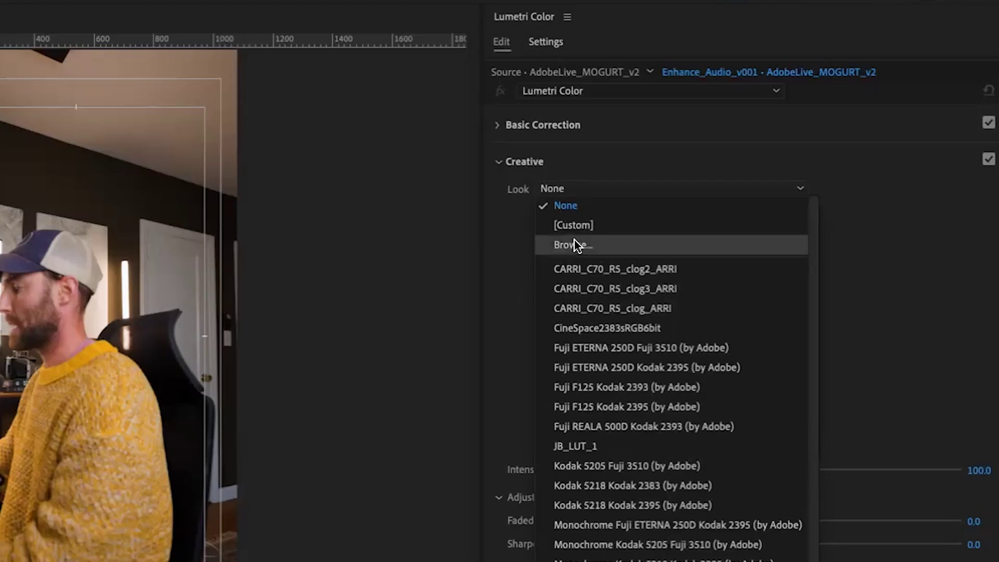
{"action": "left_click", "coordinate": [572, 244]}
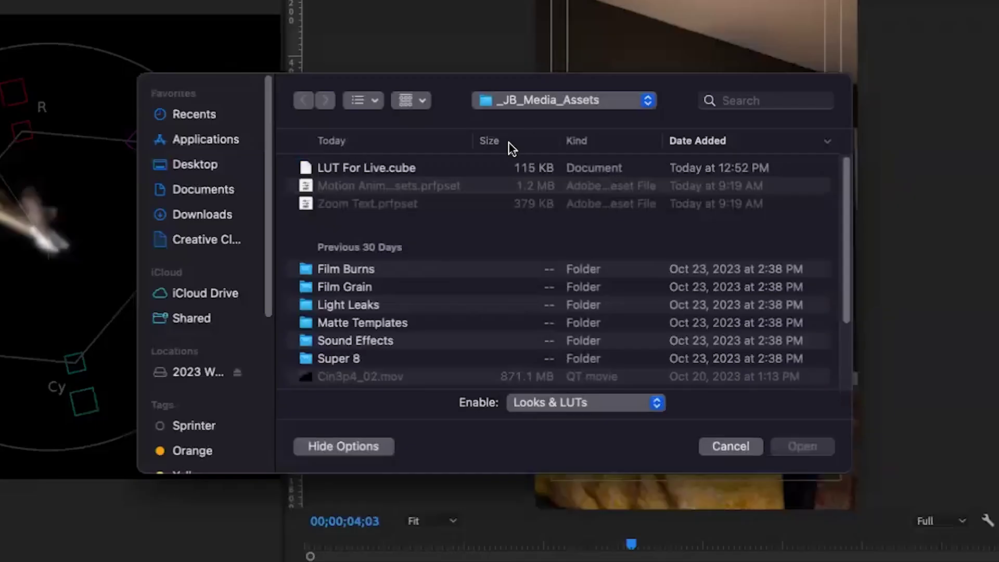